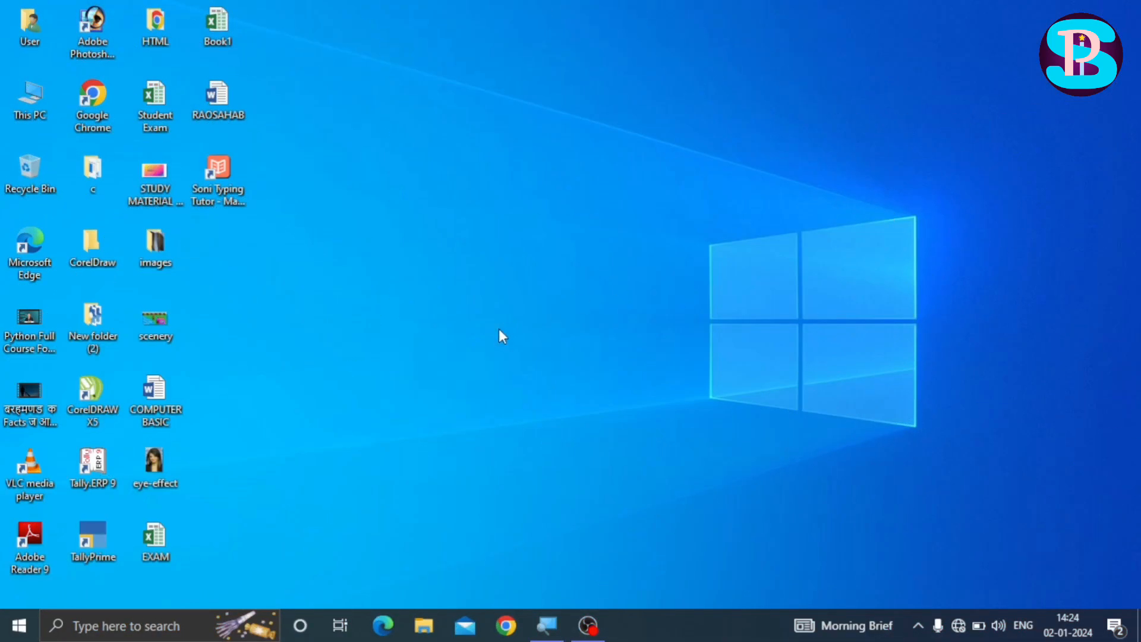
Open TallyPrime and continue in Educational Mode
double_click(91, 534)
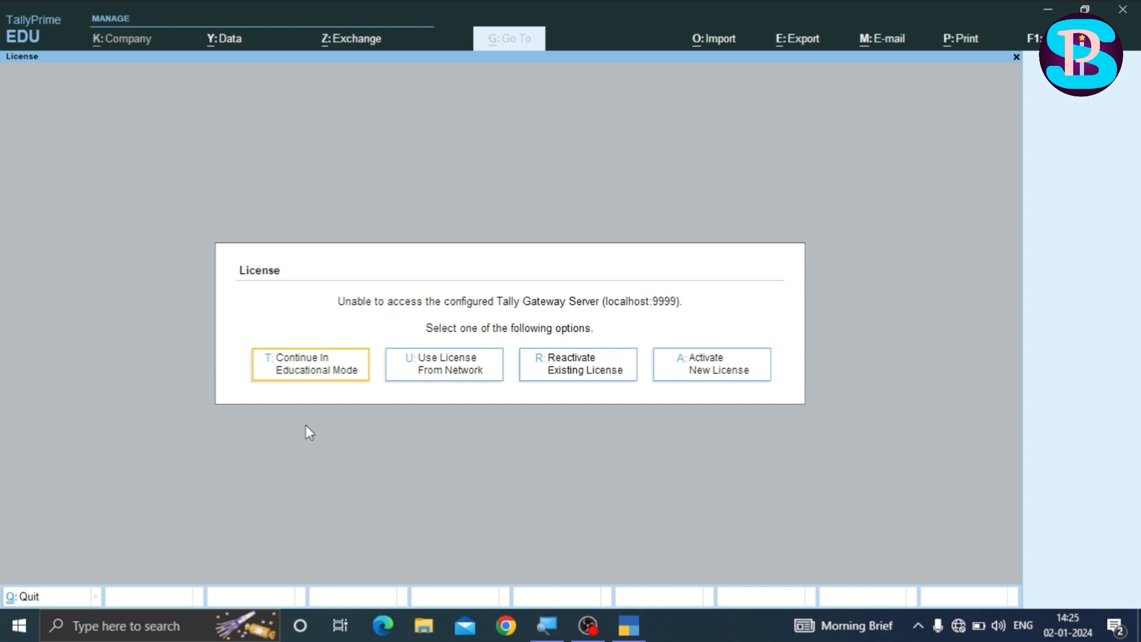
click(313, 382)
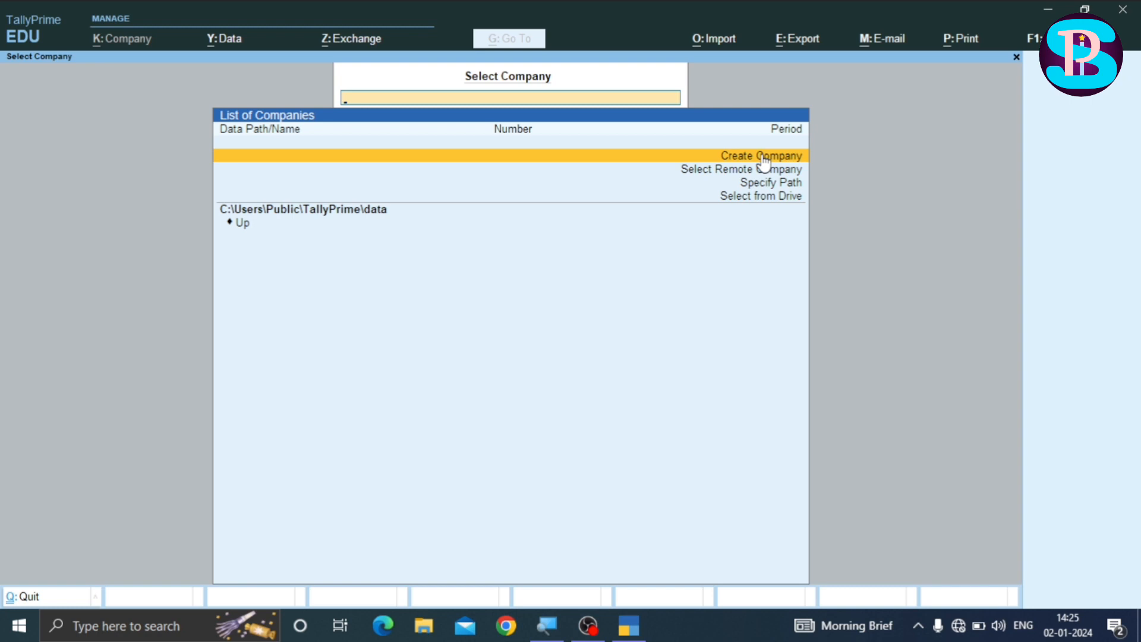
Create a company named Cost Centre with Uttar Pradesh as its state
click(765, 158)
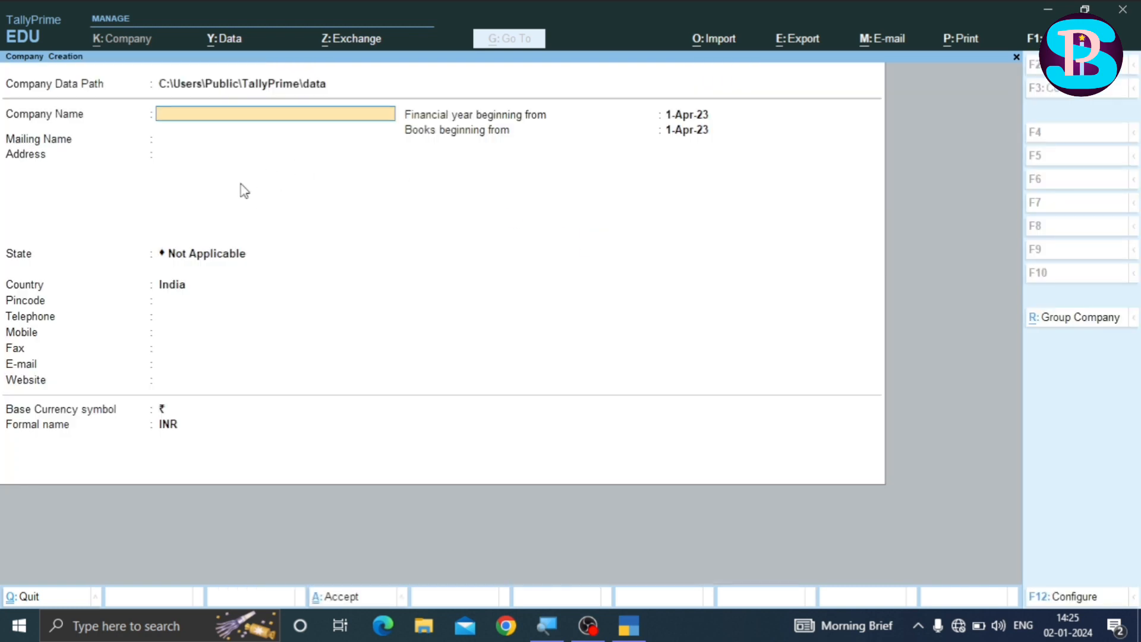
text(Cost Centre)
key(Return)
key(Return)
key(Return)
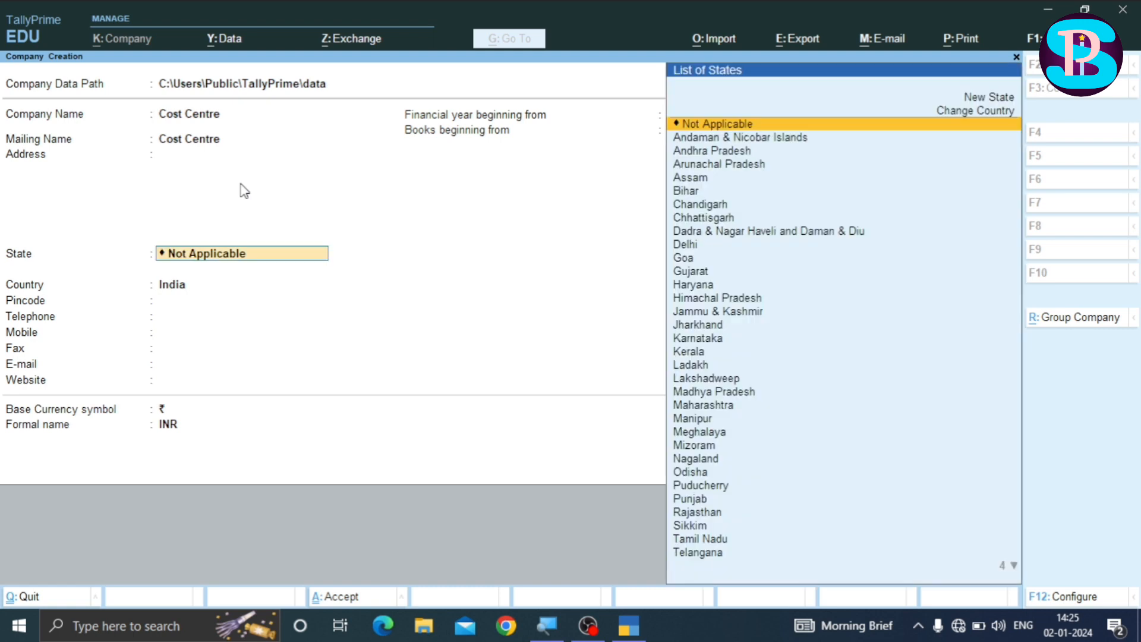
text(Uttar P)
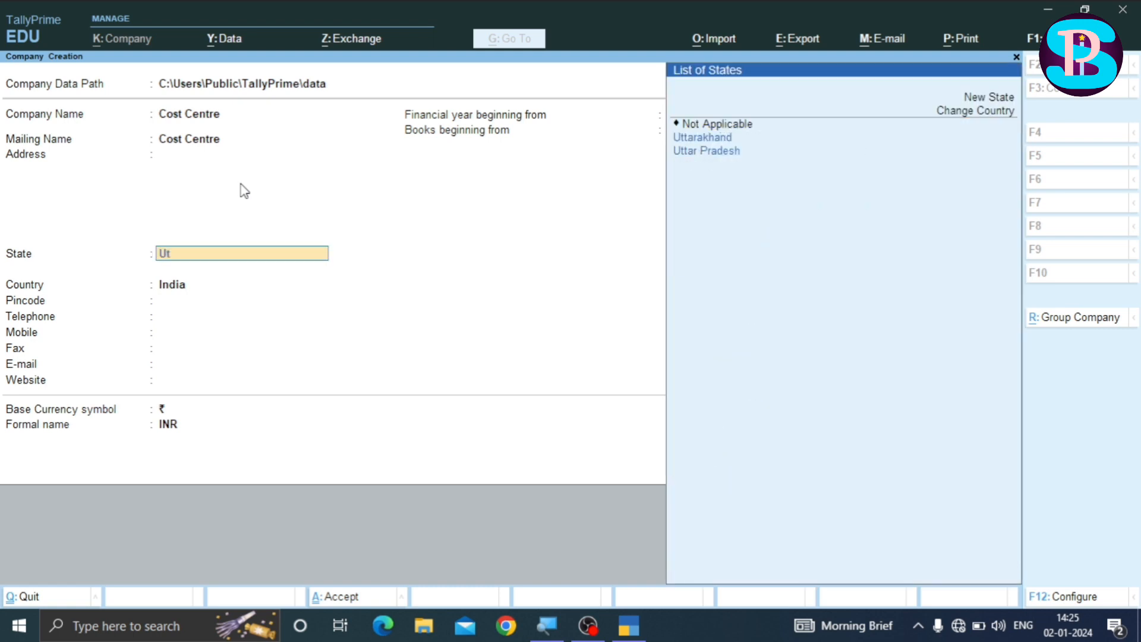
key(Return)
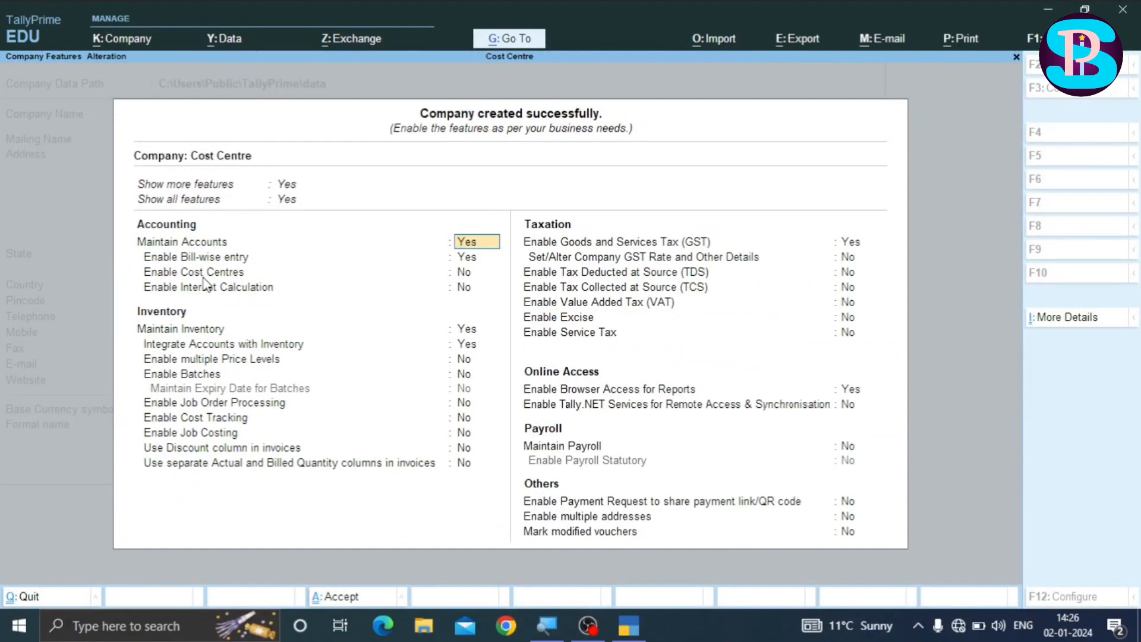
Set Enable Cost Centres to Yes in the new company's accounting features
key(Return)
key(Return)
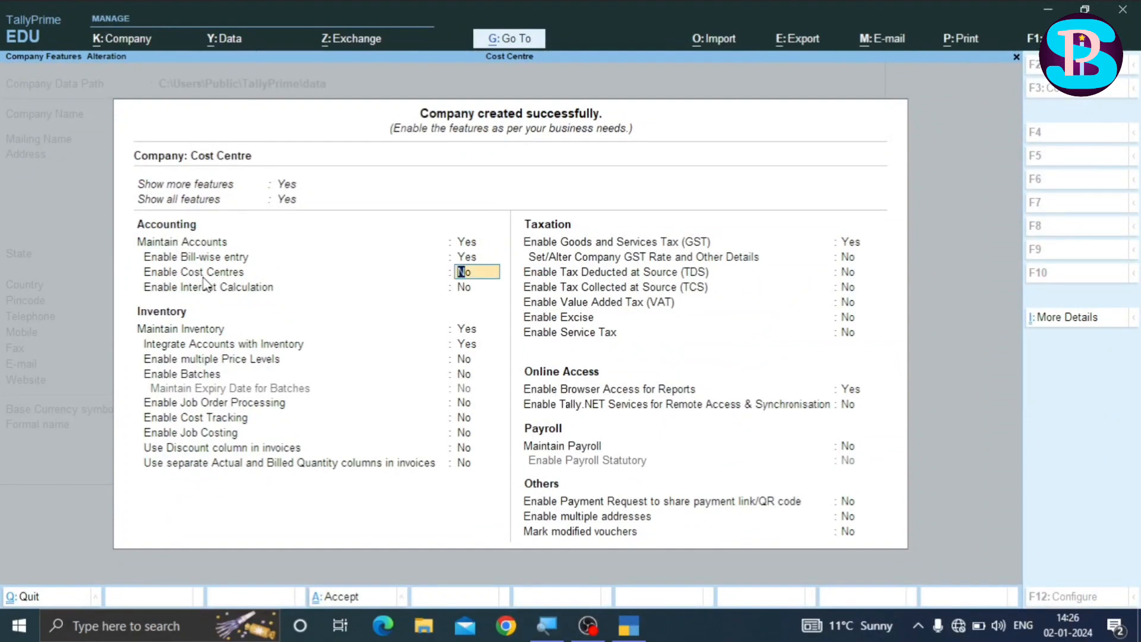
text(ye)
key(Return)
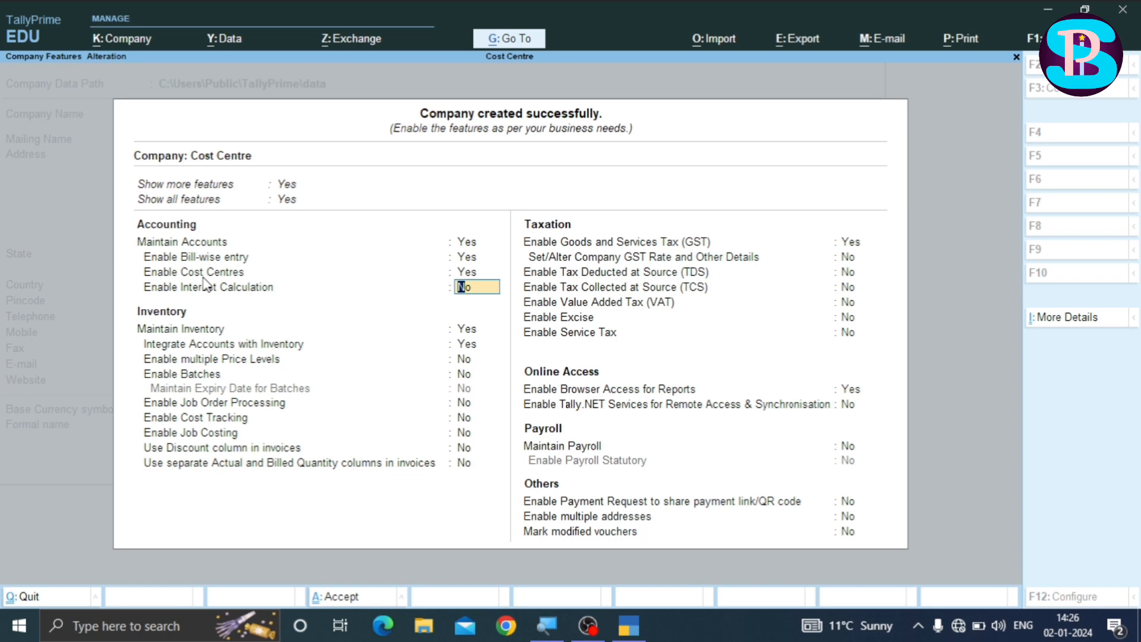
Set Enable Goods and Services Tax (GST) to No and save the company features
key(ctrl)
click(852, 243)
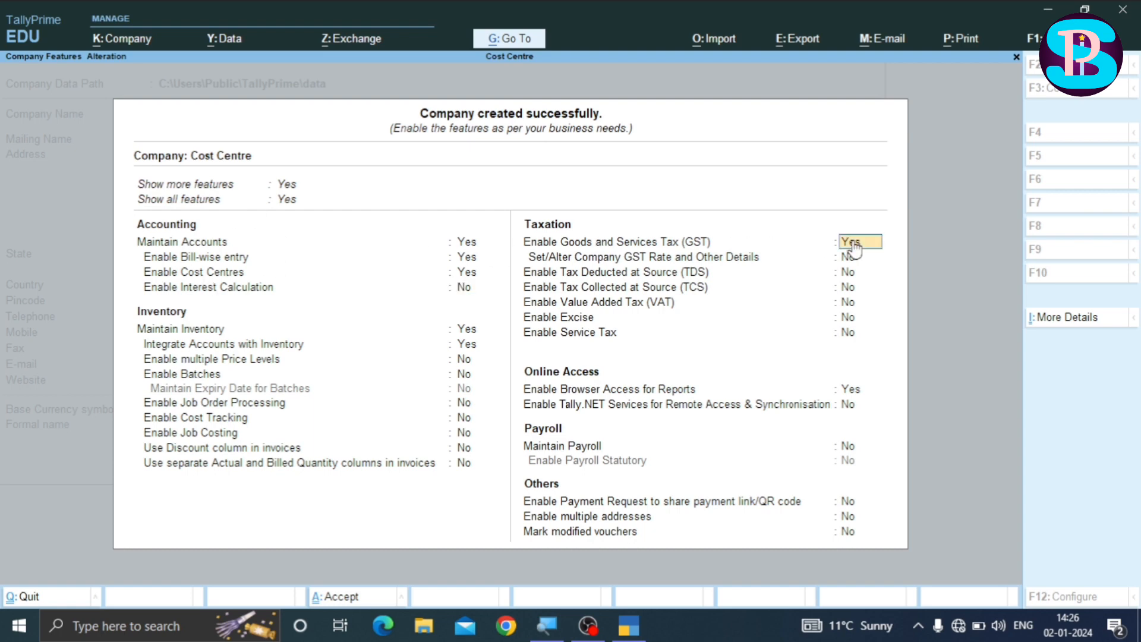
text(n)
key(Return)
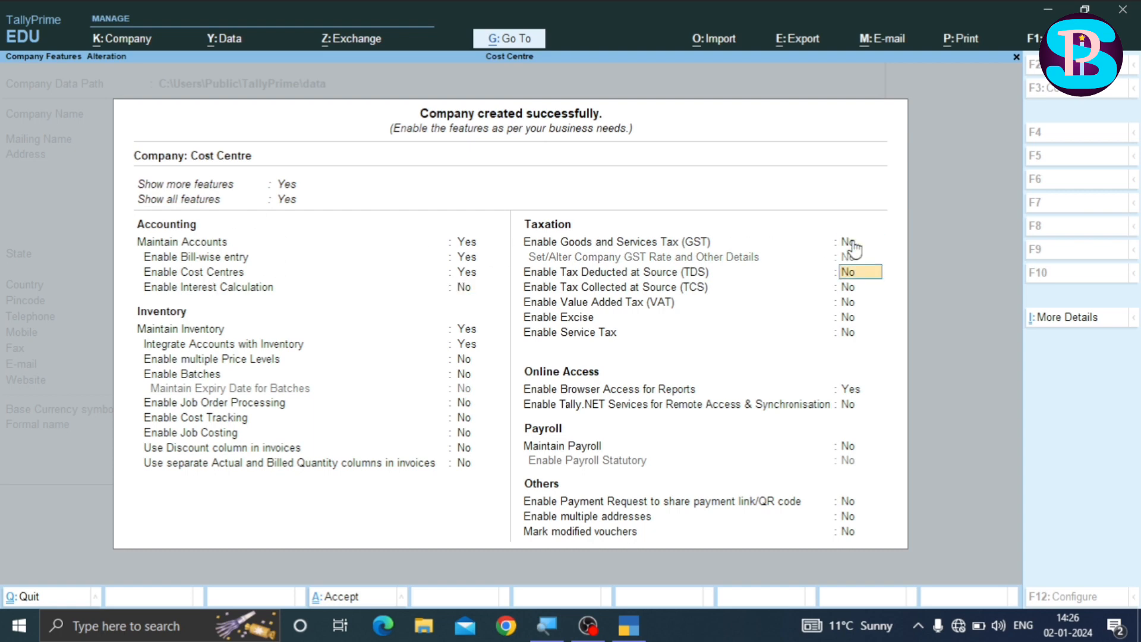
key(ctrl+a)
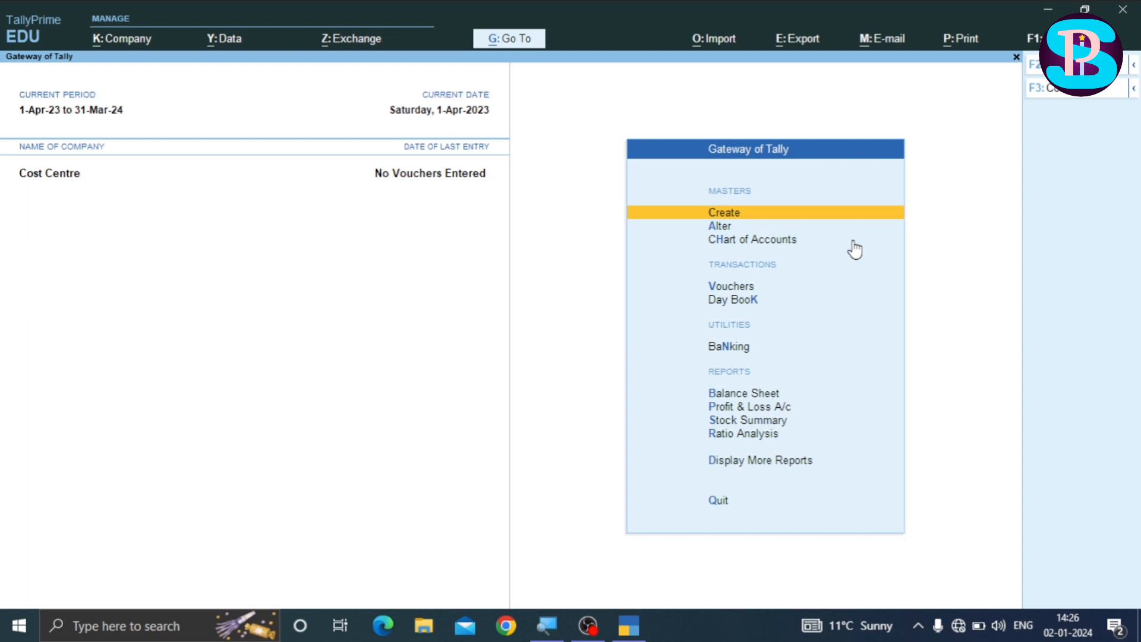
Reopen the company features to check the Enable Cost Centres setting, and accept them
key(F11)
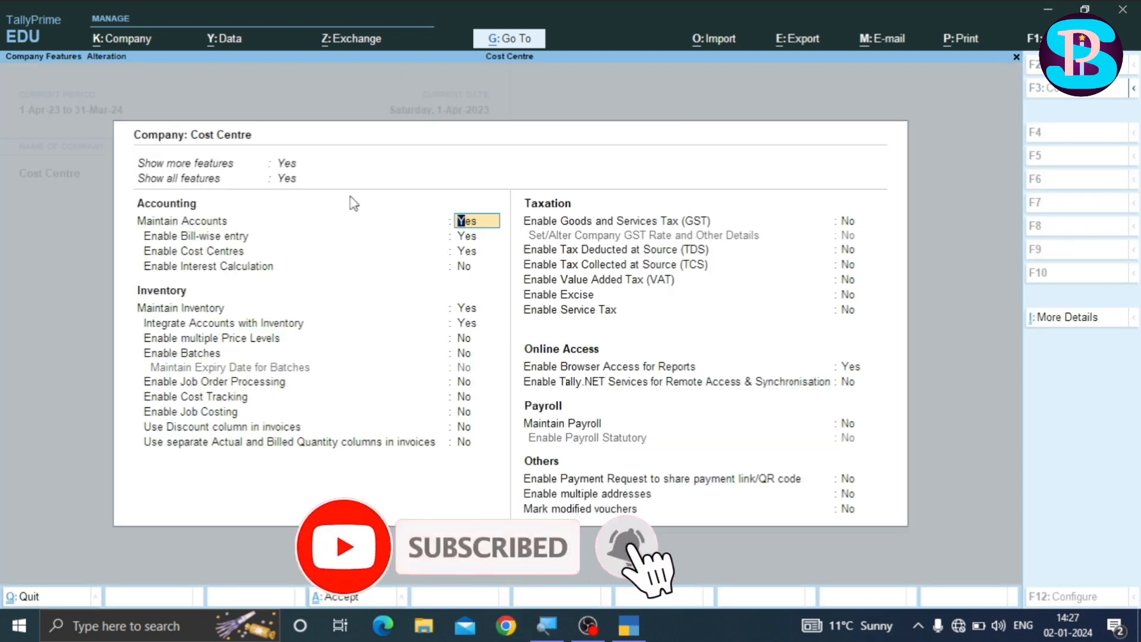
click(475, 254)
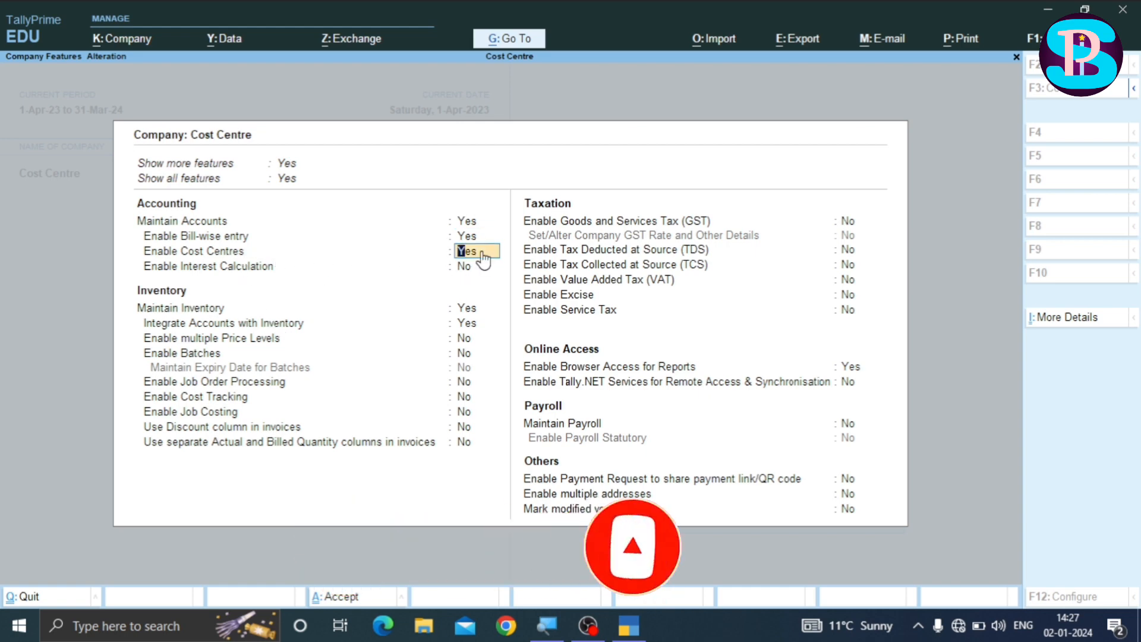
key(ctrl)
key(ctrl+a)
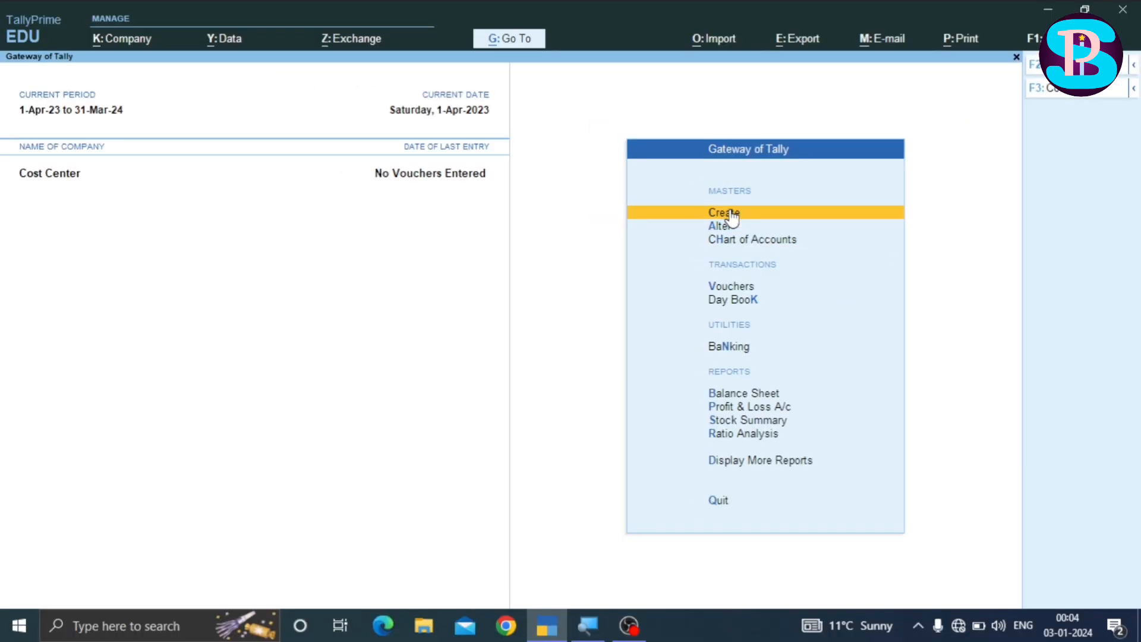
Expand the list of masters to its full length and open the form for a new Cost Category
click(732, 214)
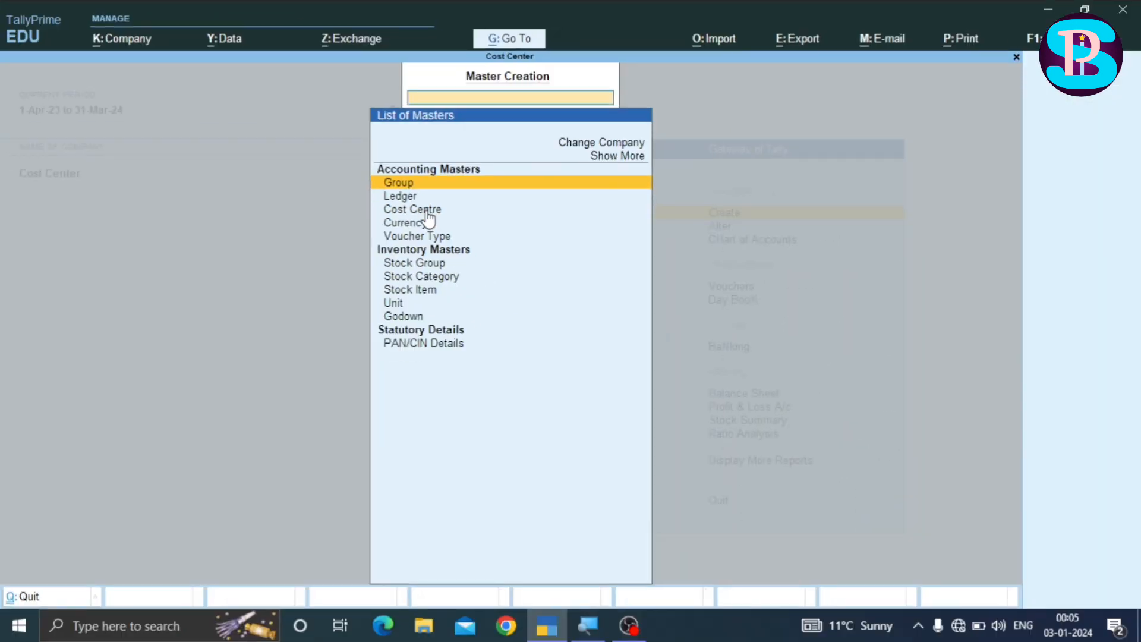
click(628, 158)
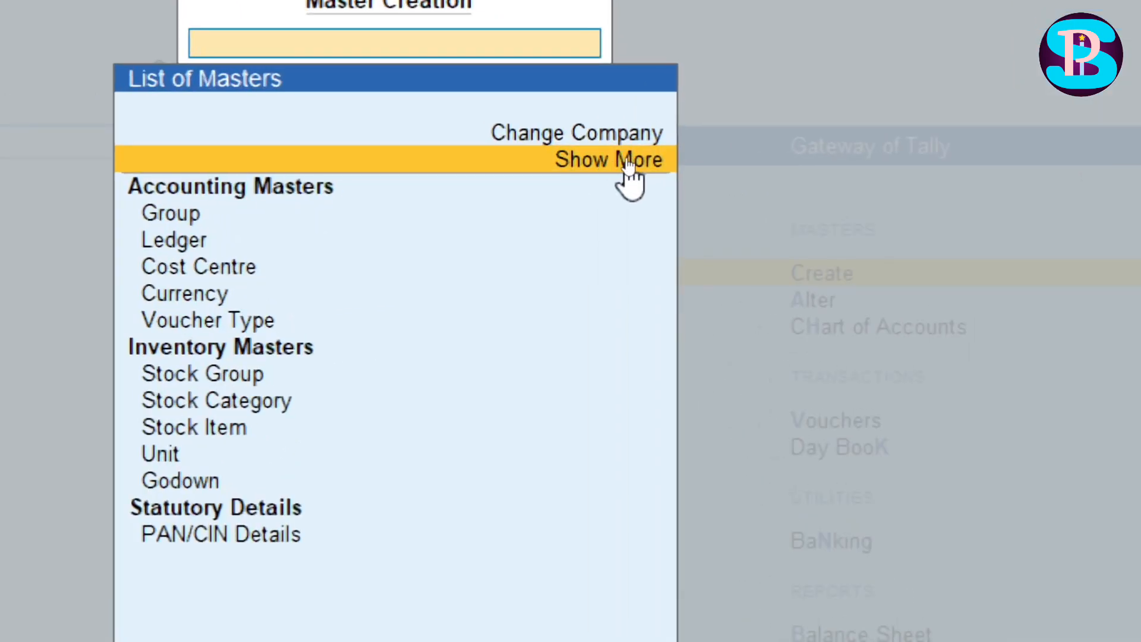
click(631, 172)
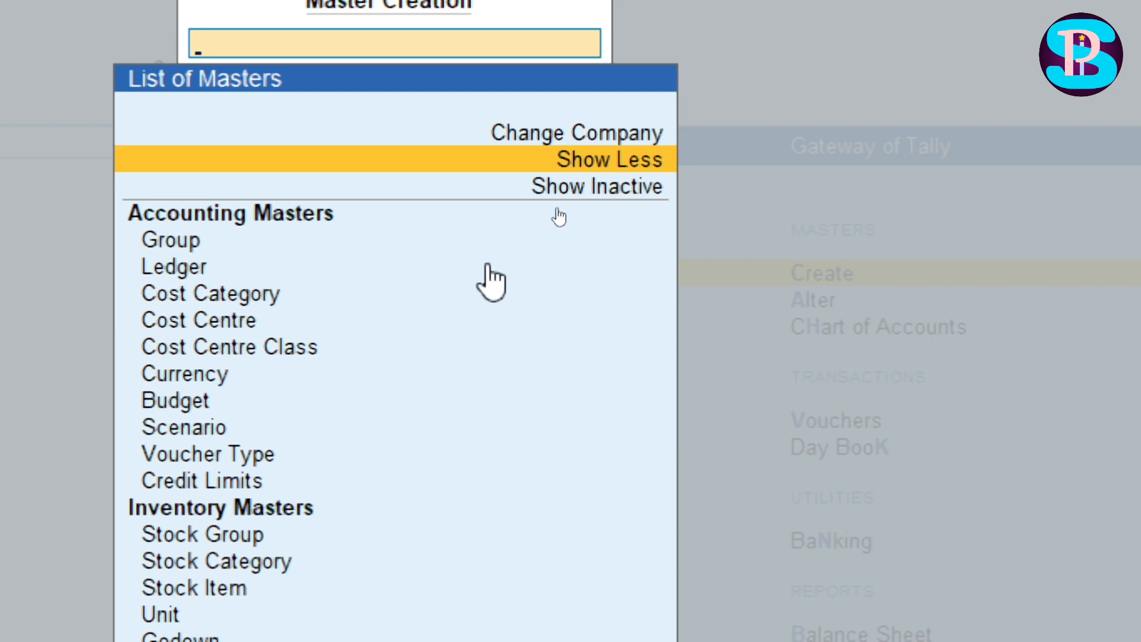
key(Down)
key(Down)
key(Down)
key(Down)
key(Down)
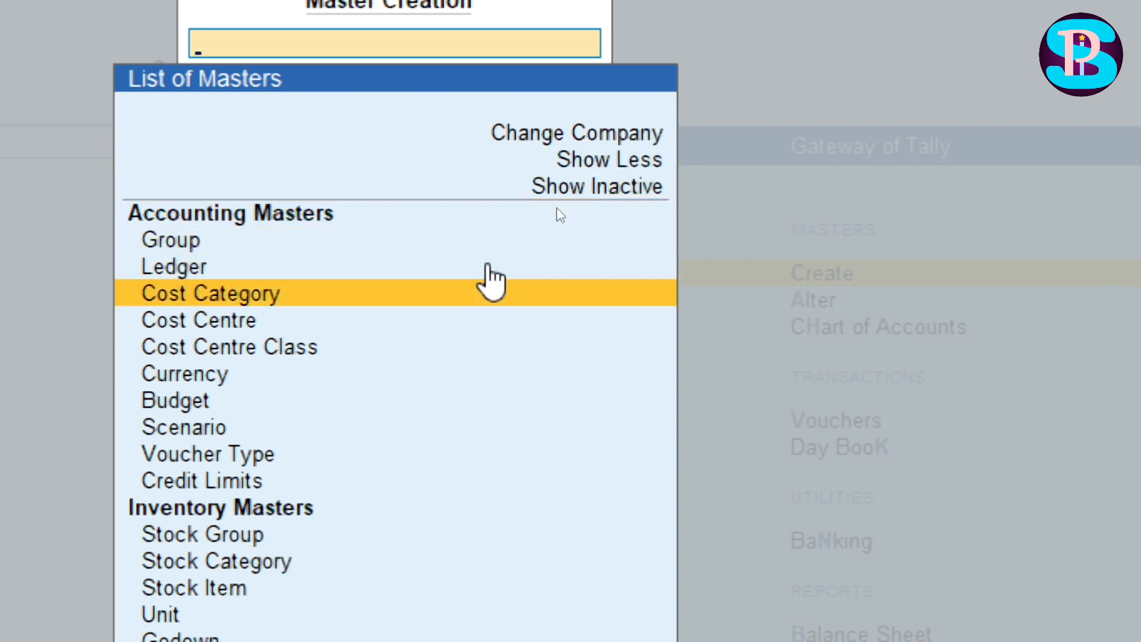
key(Down)
key(Up)
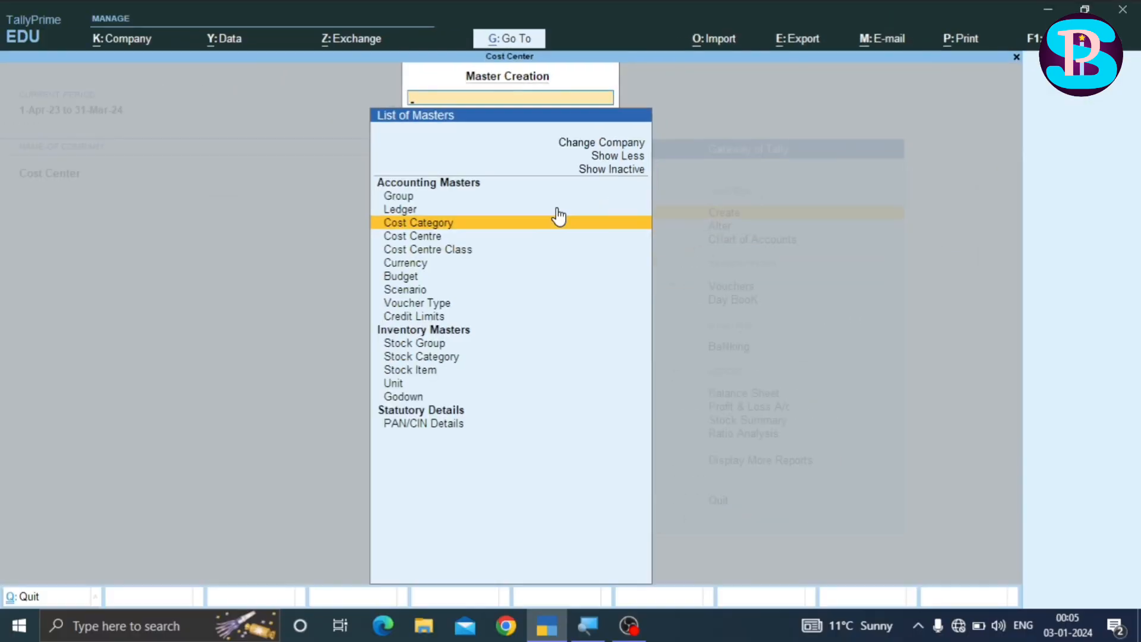
key(Return)
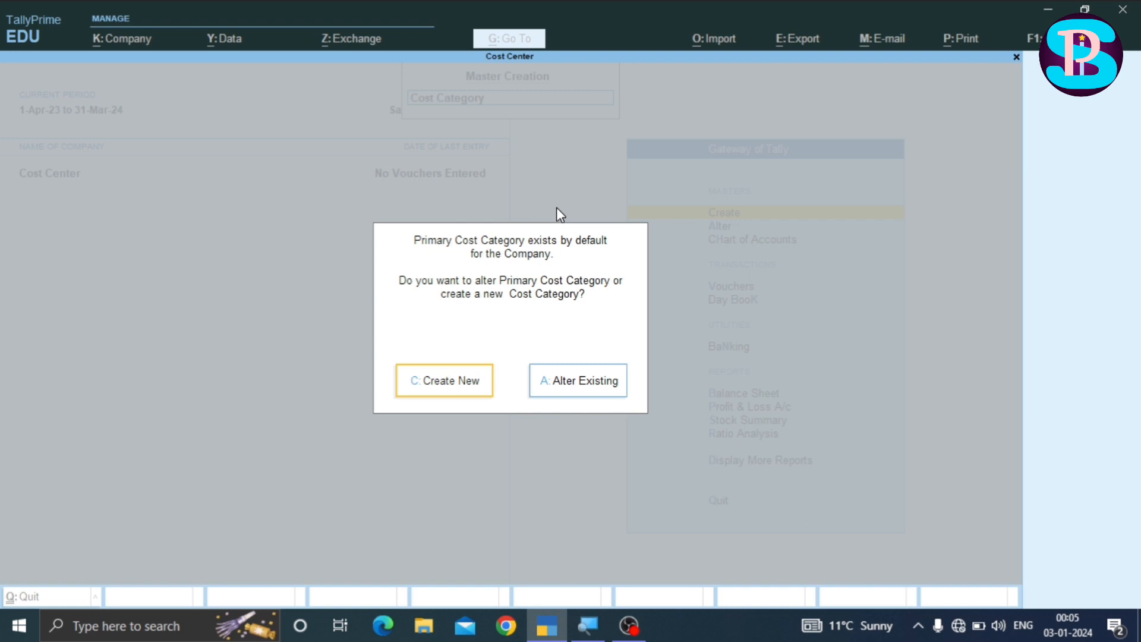
key(Return)
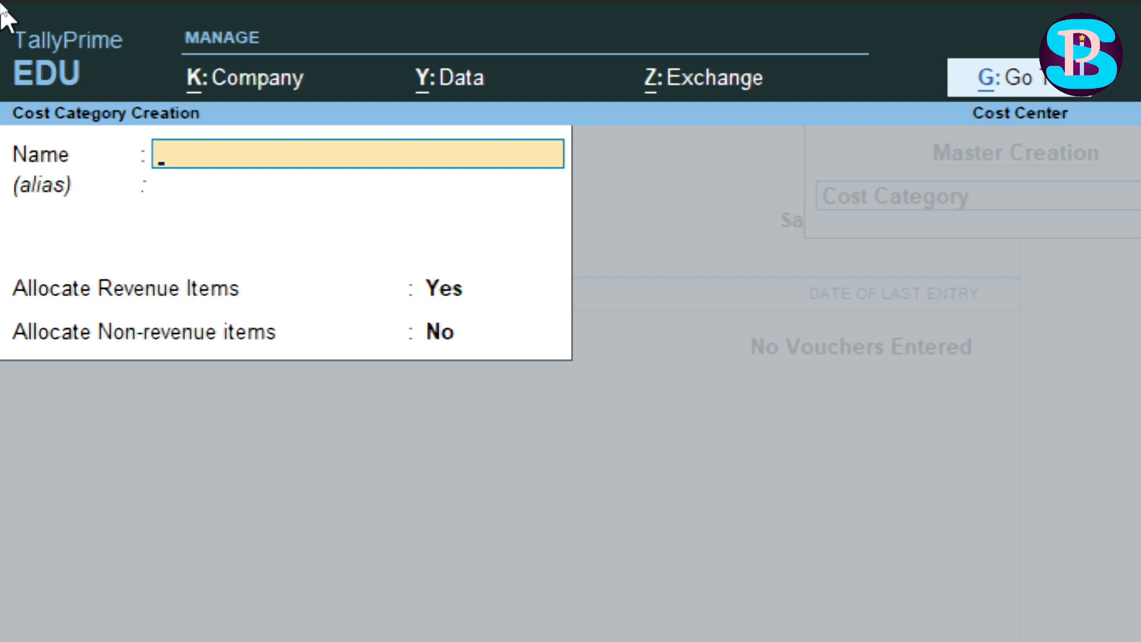
Create the cost category Purchase Dep Sallary with revenue items allocated and non-revenue items not allocated, and leave the form
text(Purchase Dep Sallary)
key(Return)
key(Return)
key(Return)
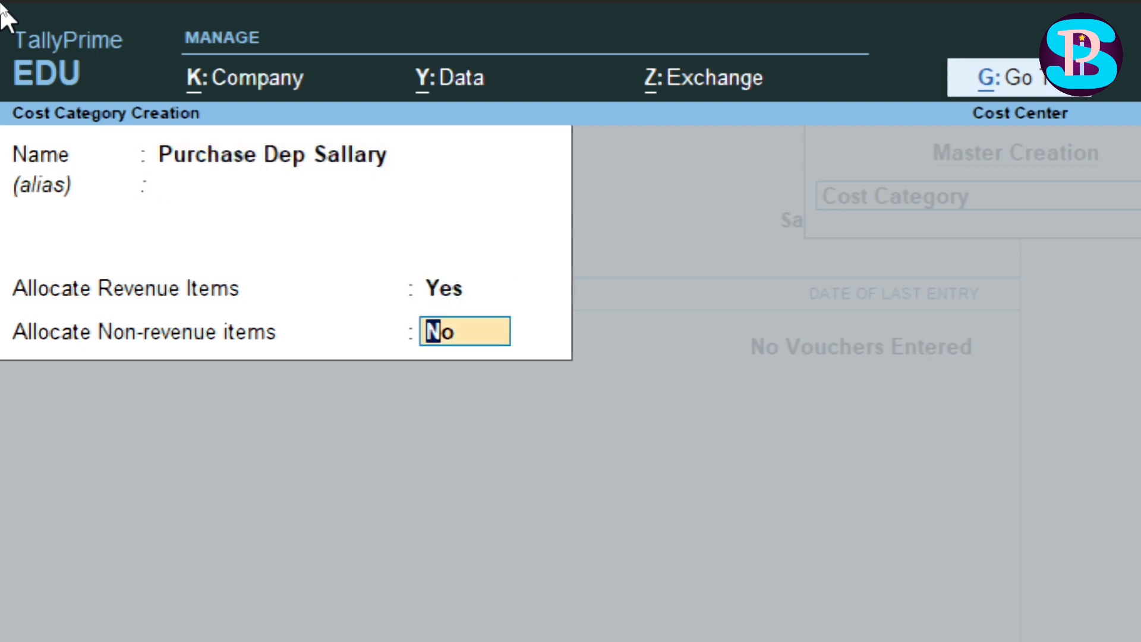
key(Return)
key(Return)
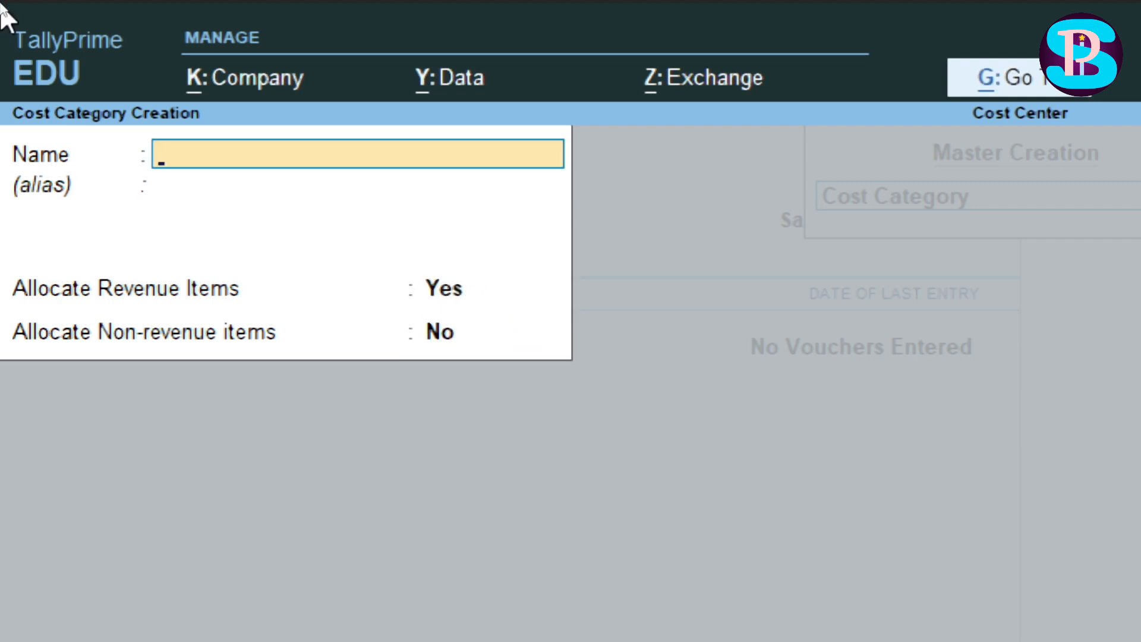
key(Escape)
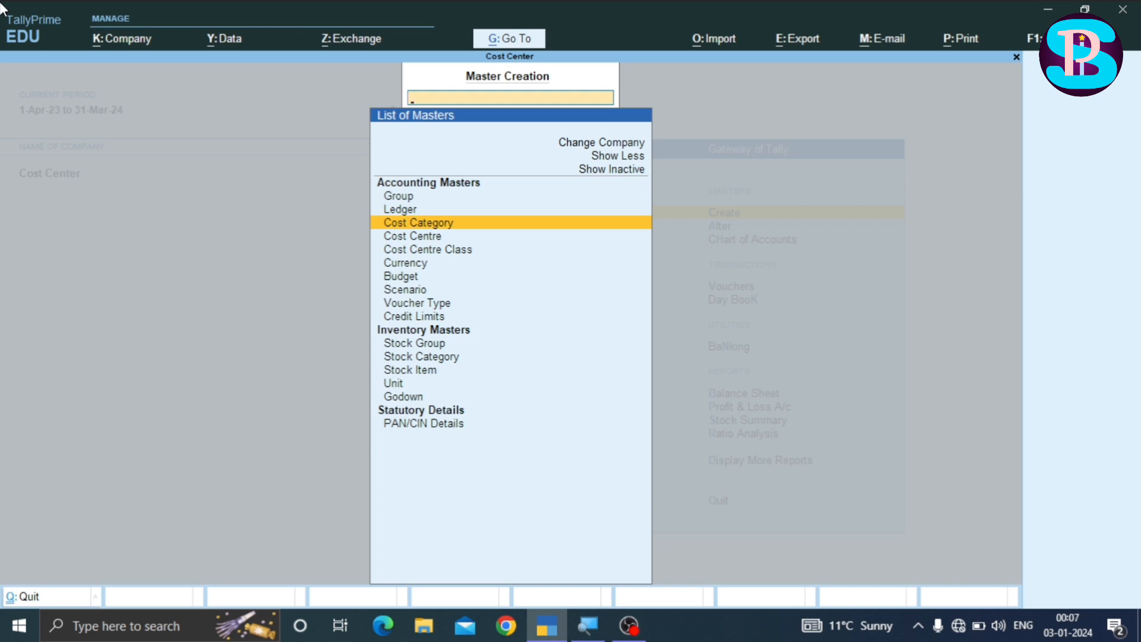
Start a new Cost Centre and set its category to Purchase Dep Sallary
key(Down)
key(Return)
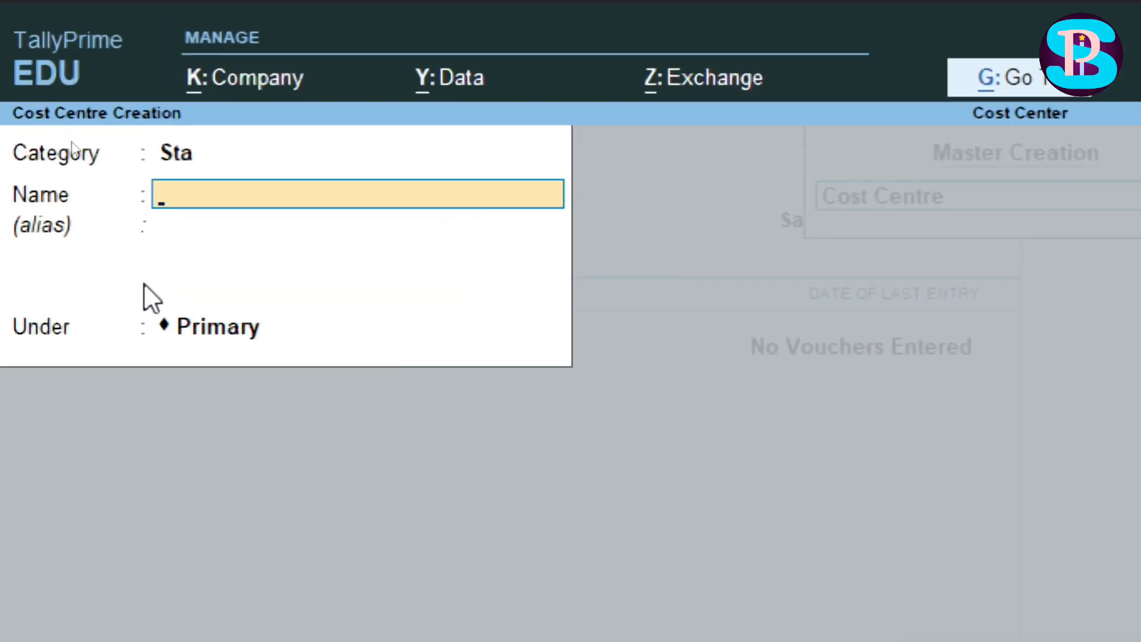
click(178, 159)
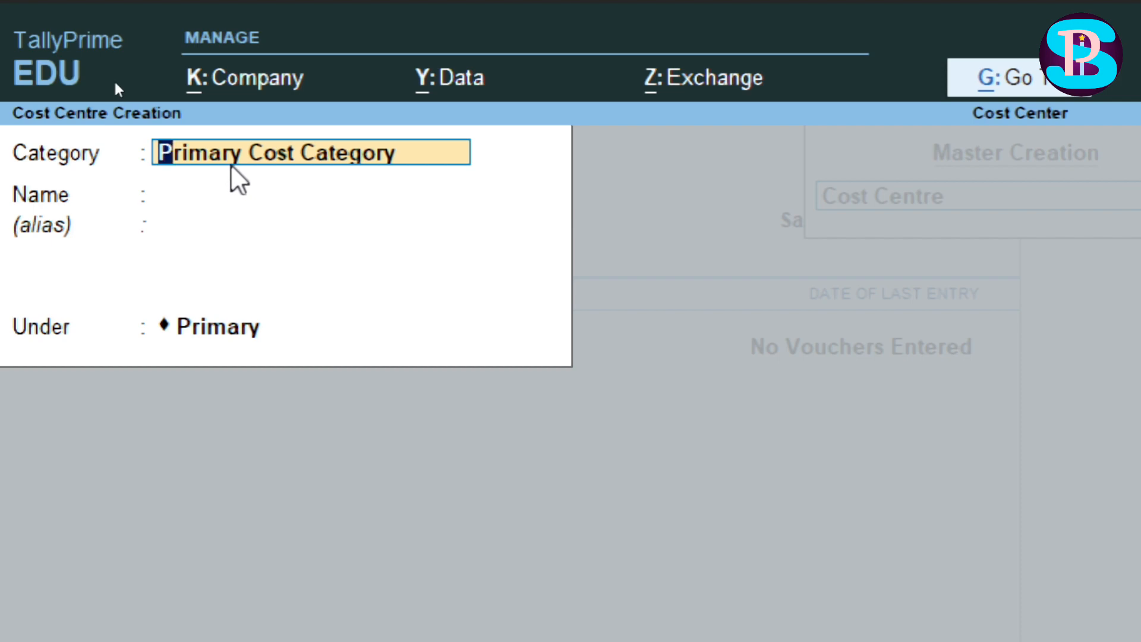
text(P)
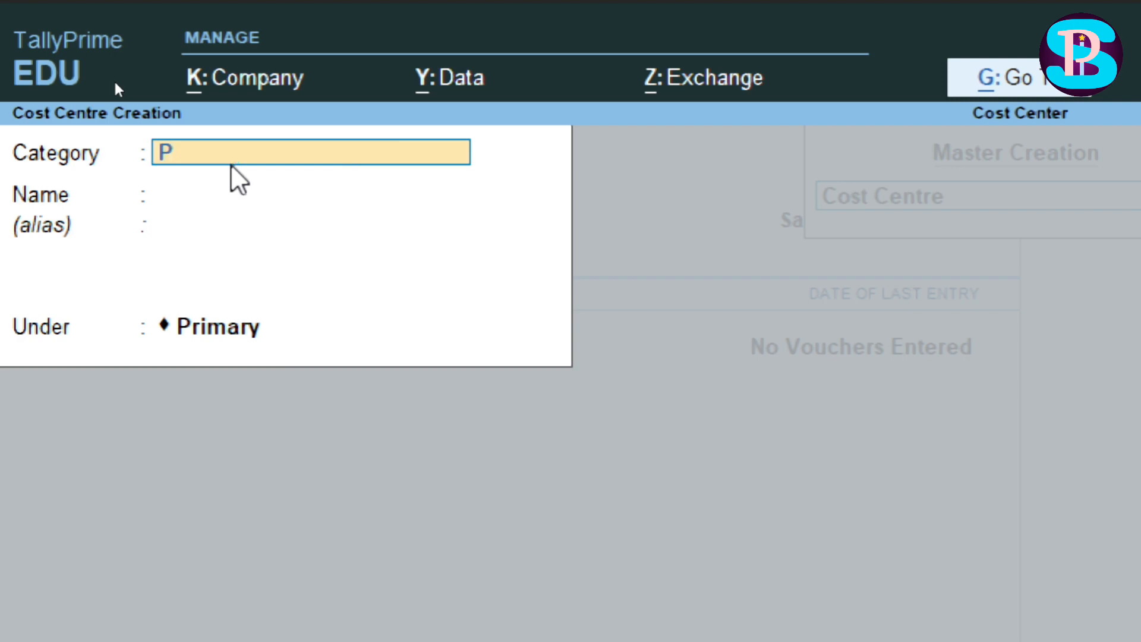
text(u)
key(Return)
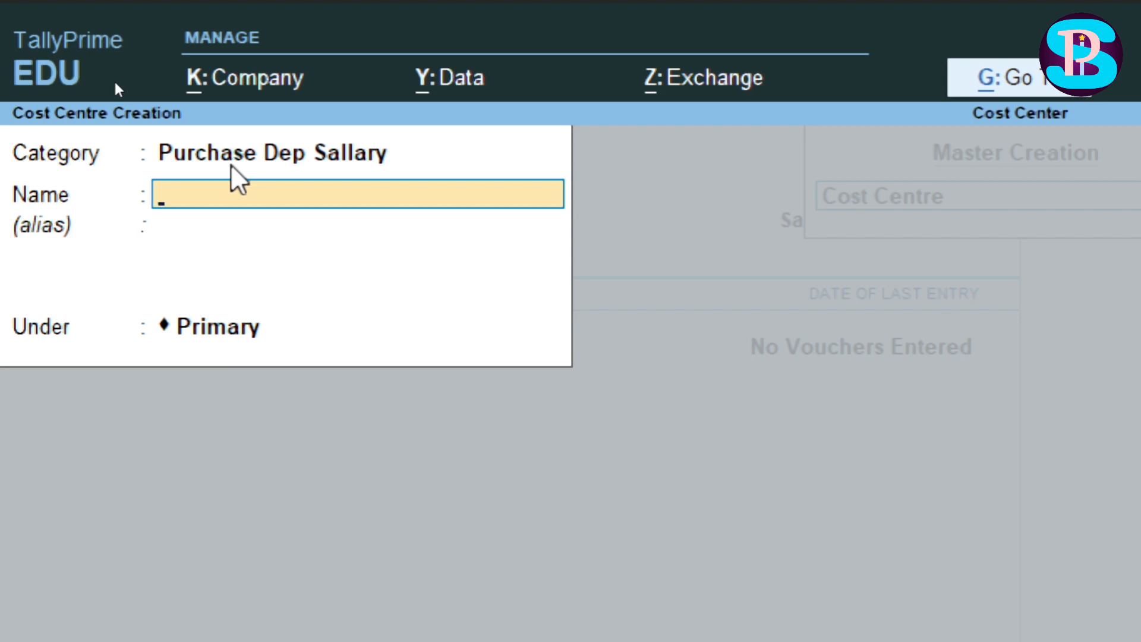
Name the cost centre after the first employee, keep it under Primary without an alias, and save it
text(Anish)
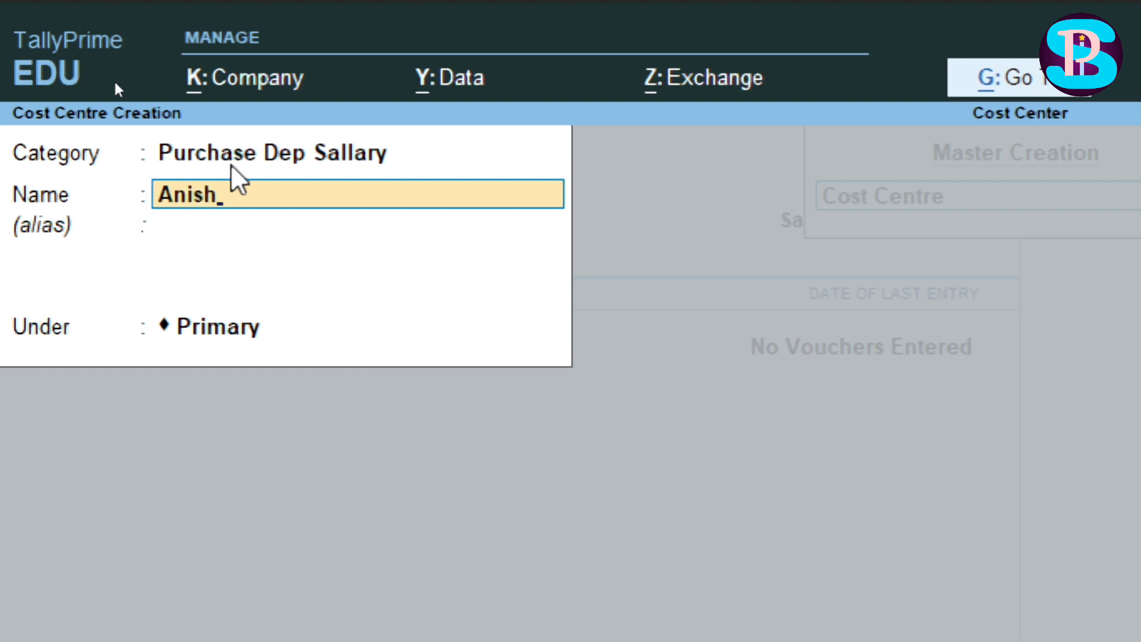
key(Return)
key(Return)
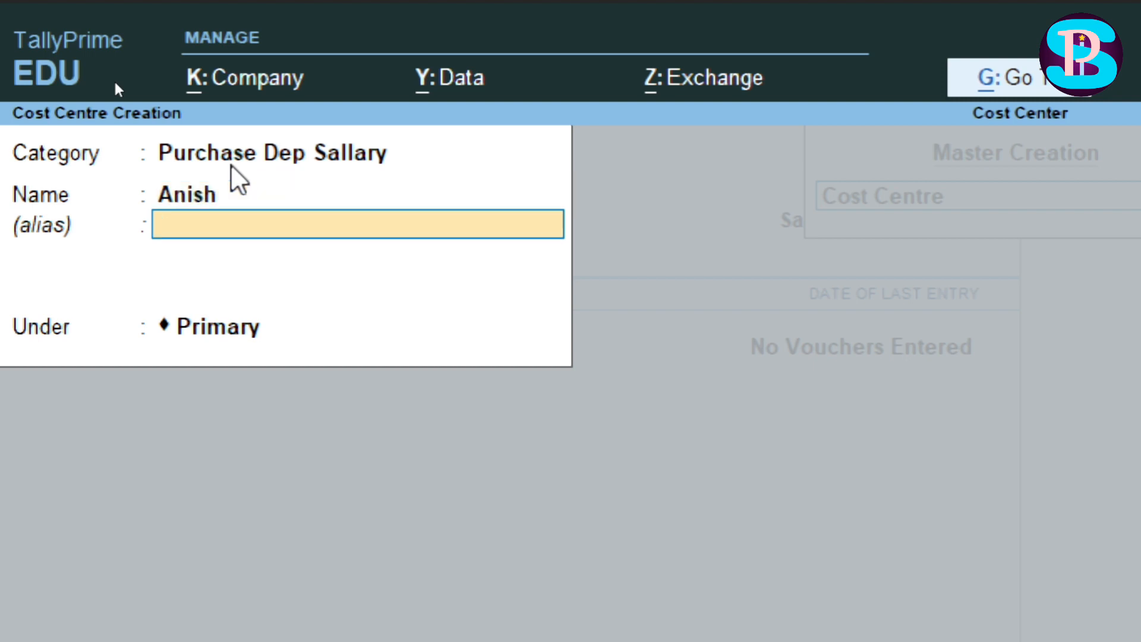
key(Return)
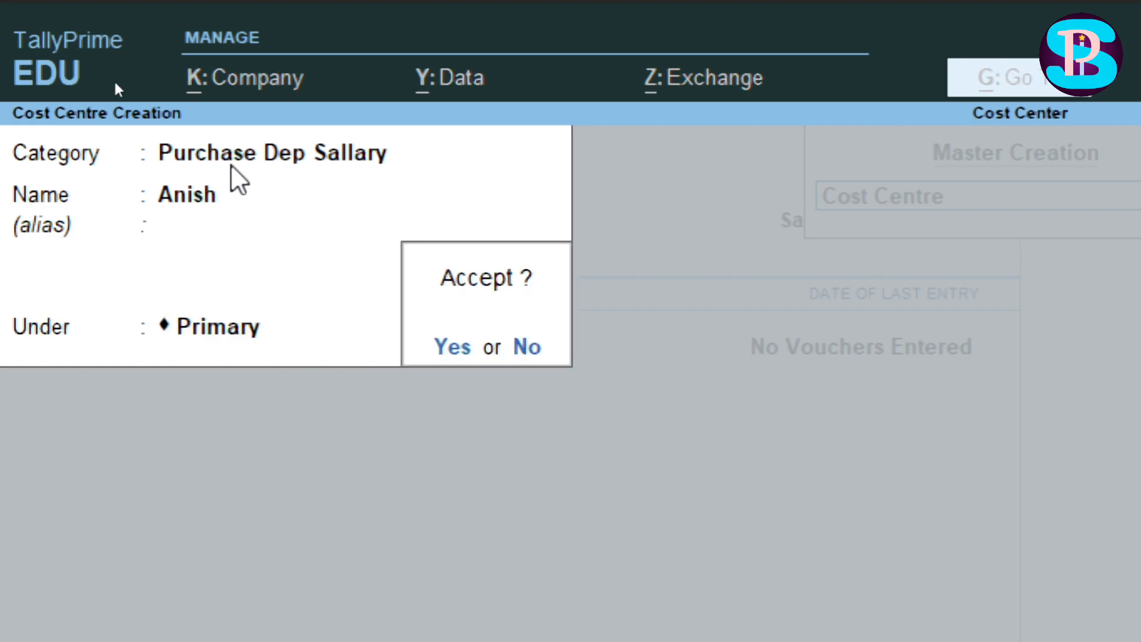
key(Return)
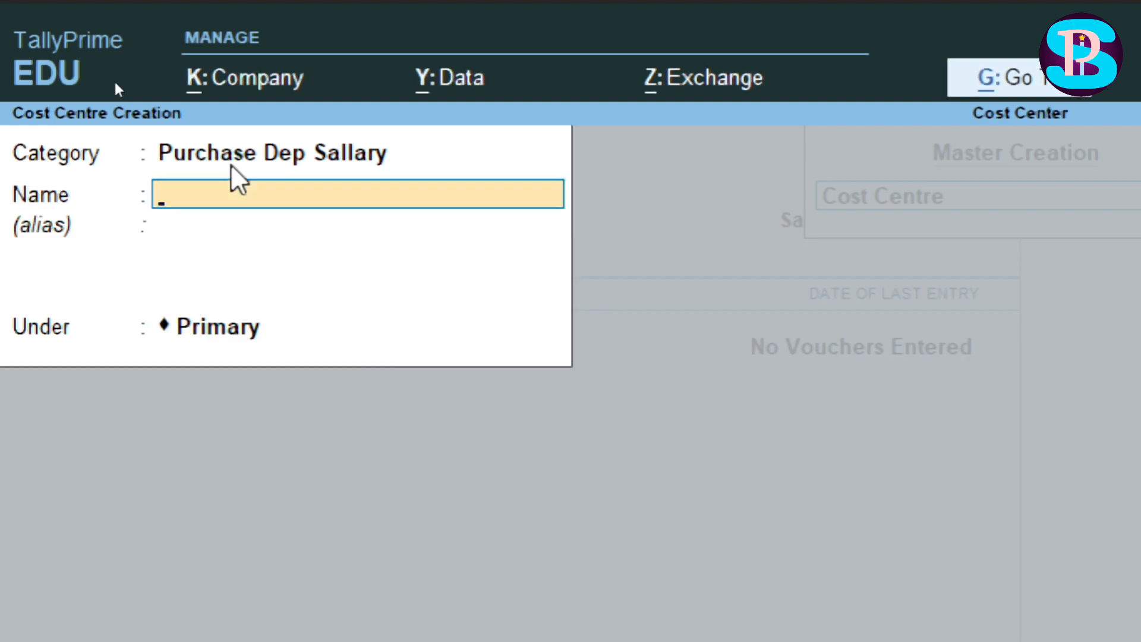
Create a cost centre with the second employee's name under Primary in the Purchase Dep Sallary category
text(Mohit)
key(Return)
key(Return)
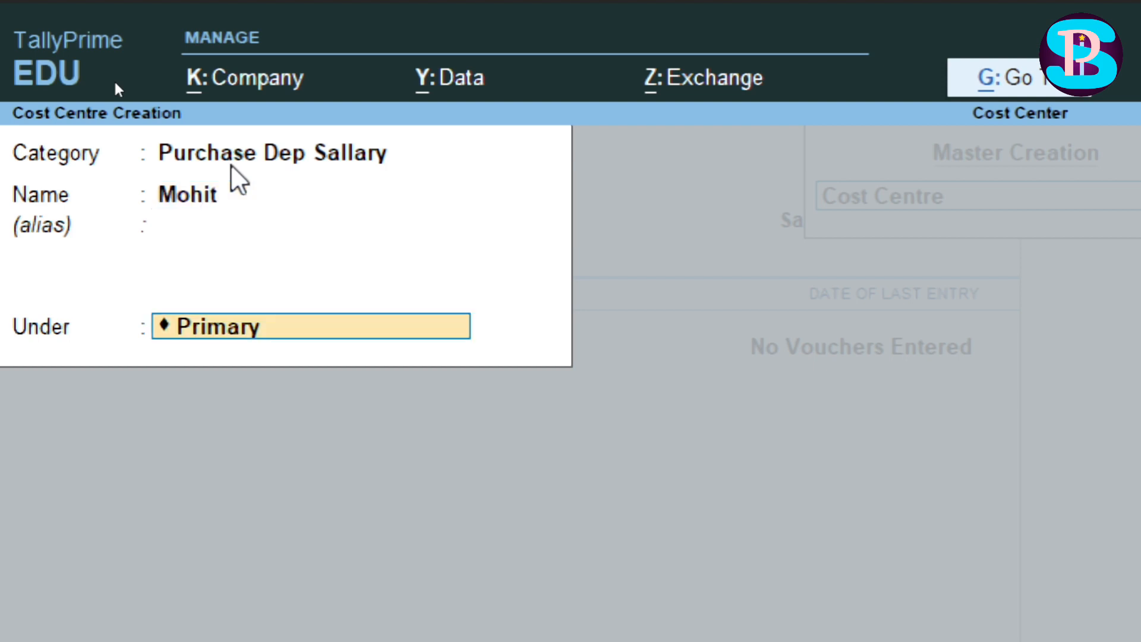
key(Return)
key(Return)
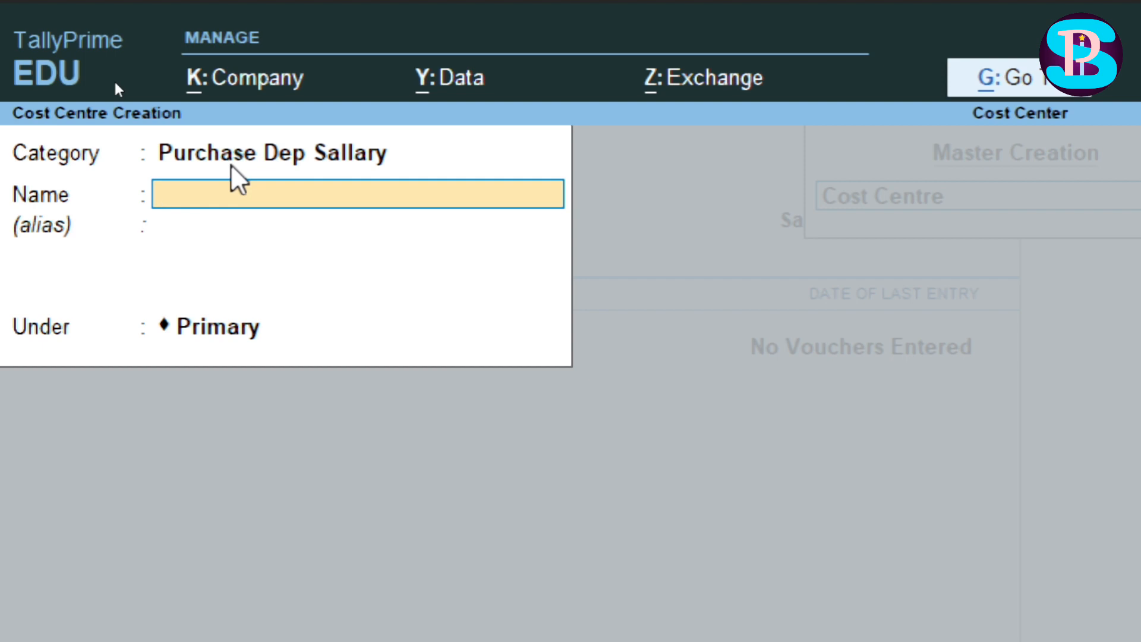
Create a cost centre with the third employee's name under Primary in the Purchase Dep Sallary category, and leave the form
text(Deep)
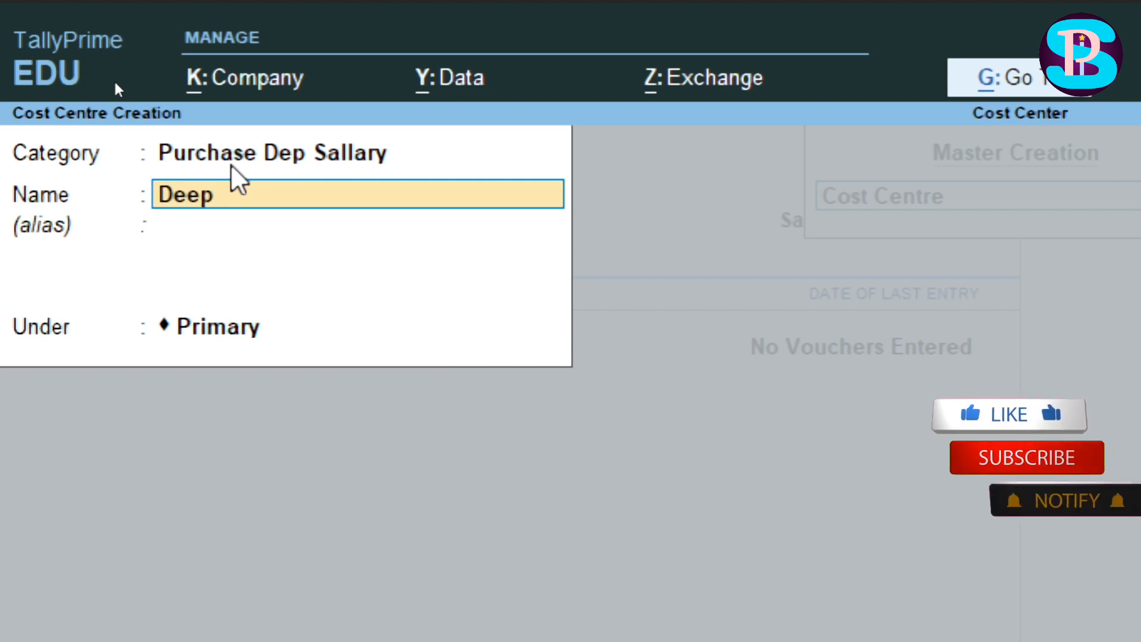
text(ak)
key(Return)
key(Return)
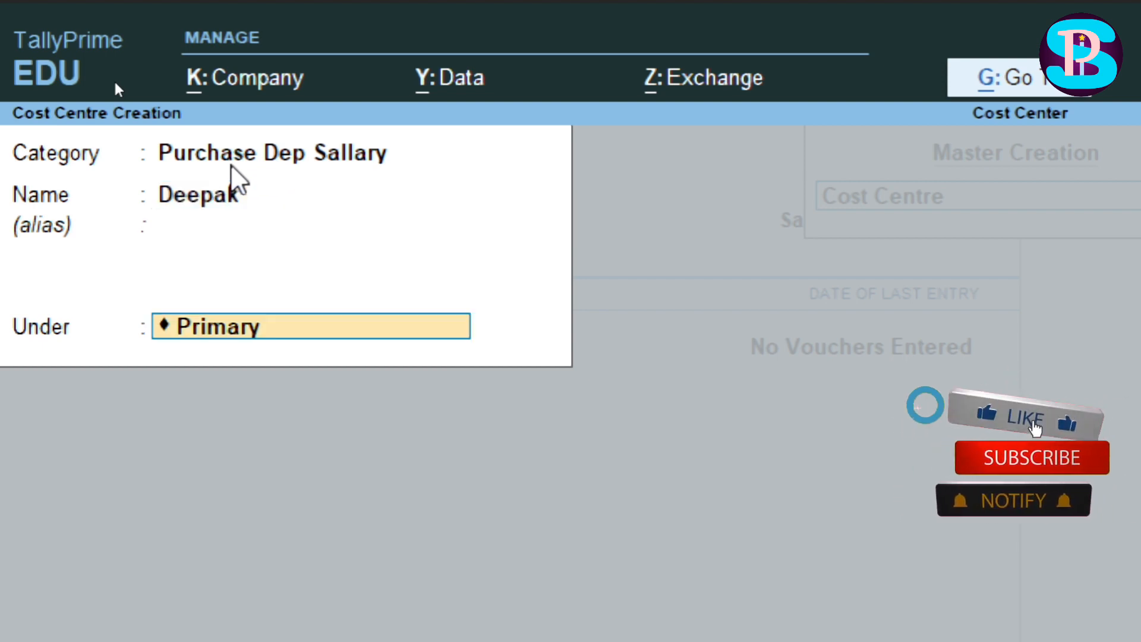
key(Return)
key(Return)
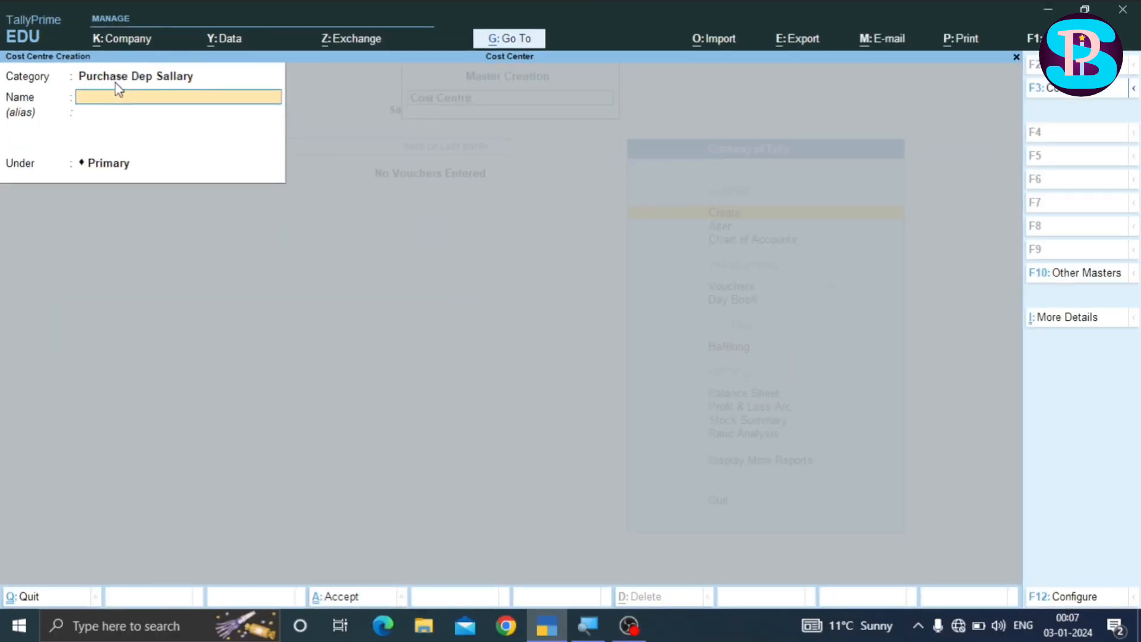
key(Escape)
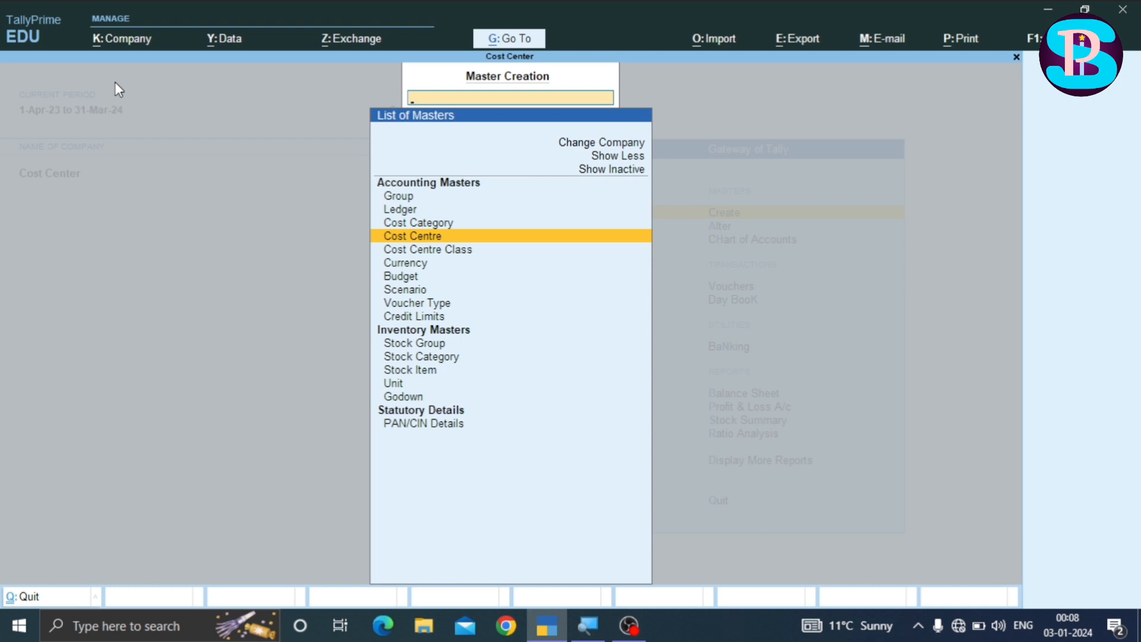
Start a new Ledger named Purchase Dep Sallary without an alias
key(Up)
key(Up)
key(Up)
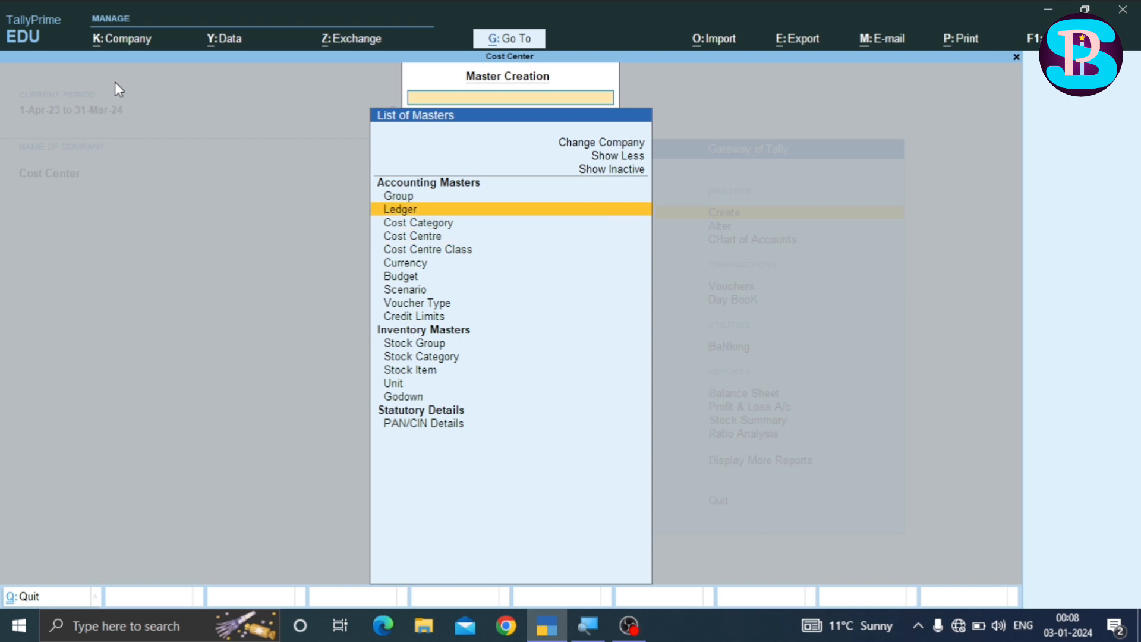
key(Return)
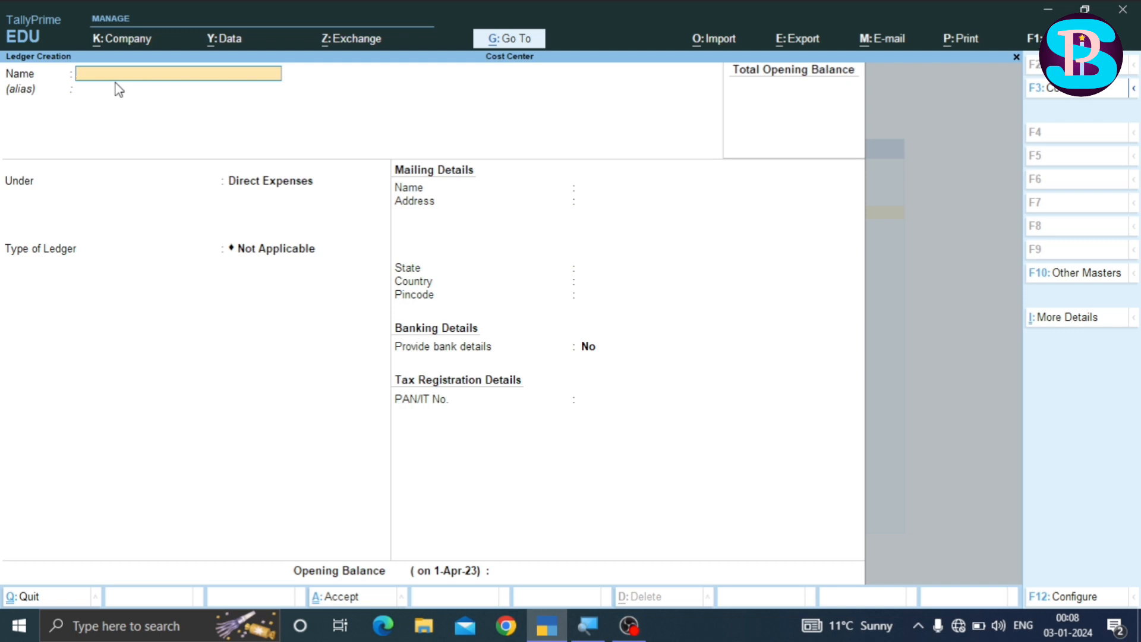
text(Purchase Dep Sallary)
key(Return)
key(Return)
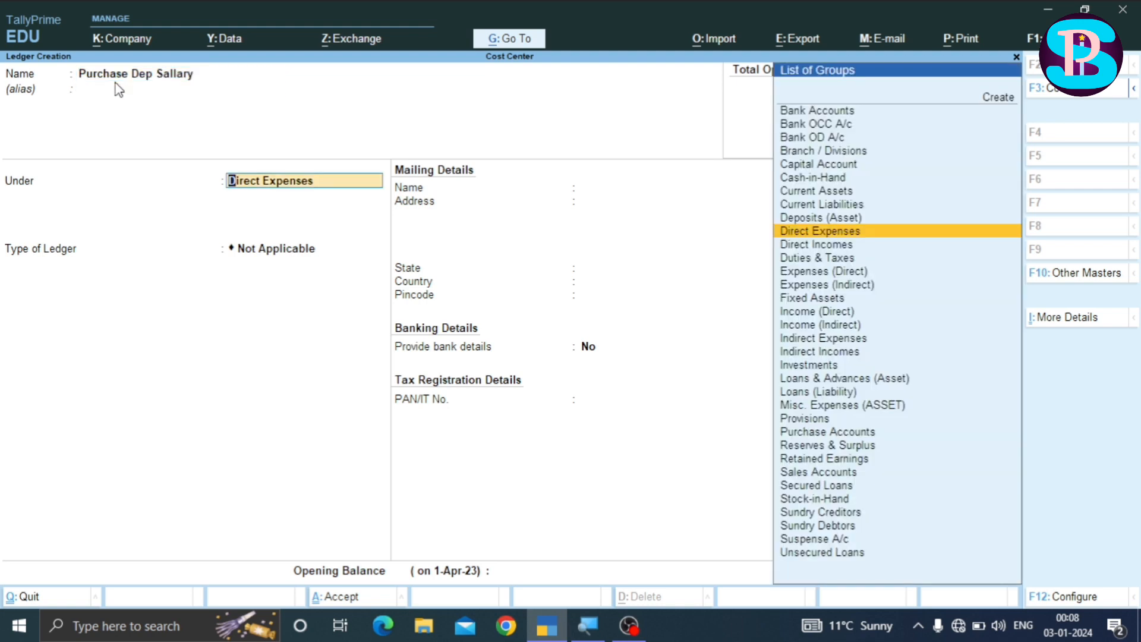
Place the ledger under Indirect Expenses, save it, and return to the Gateway of Tally
text(In)
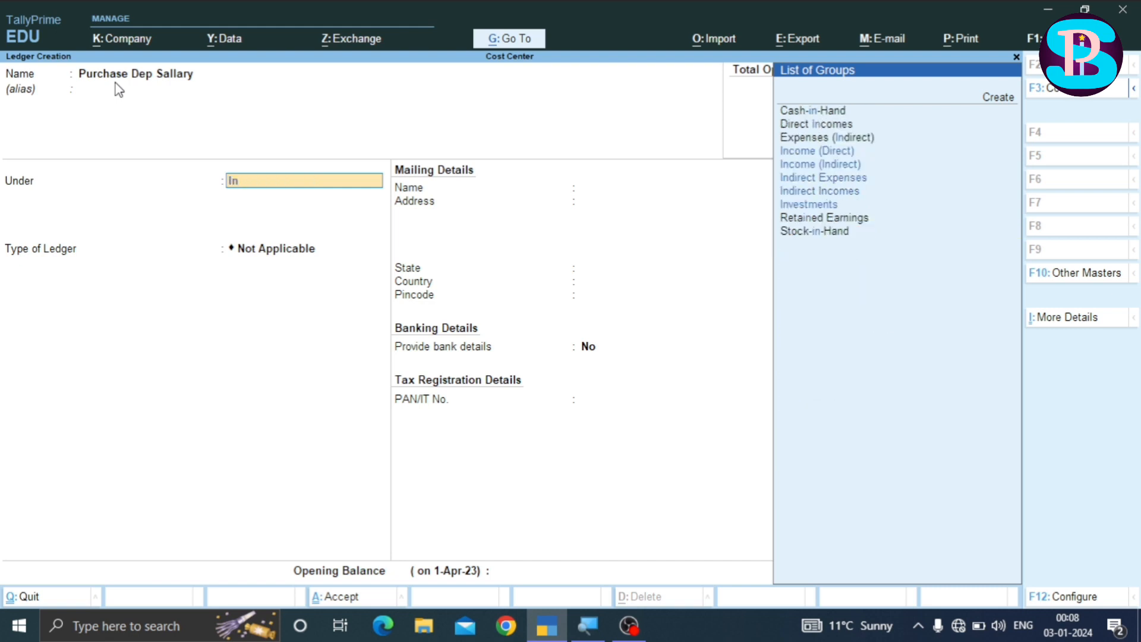
key(Down)
key(Down)
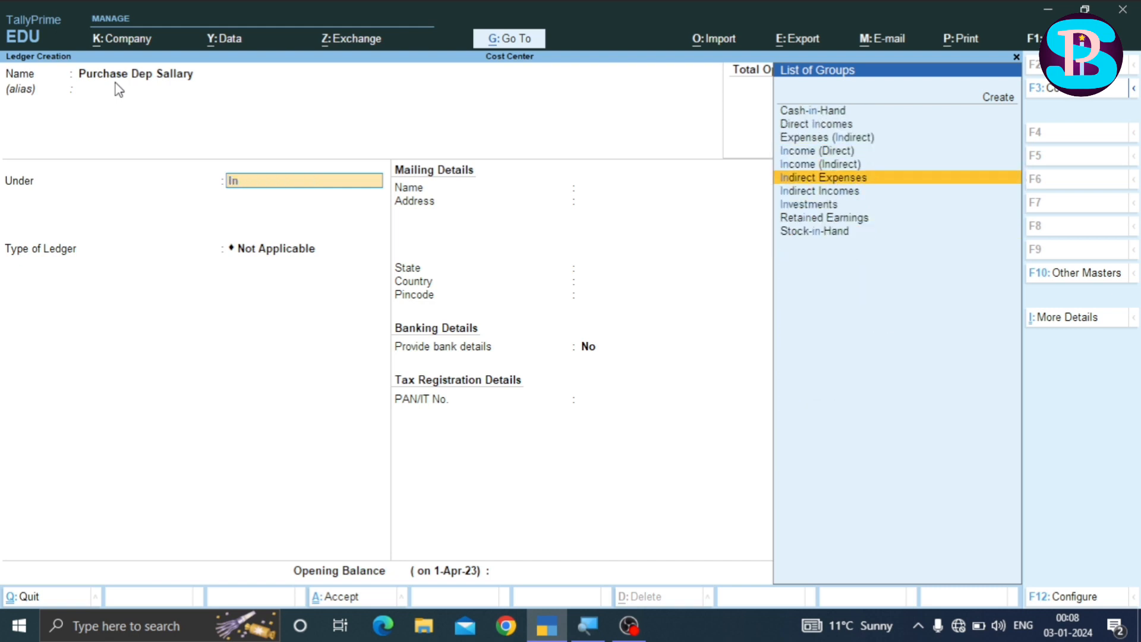
key(Return)
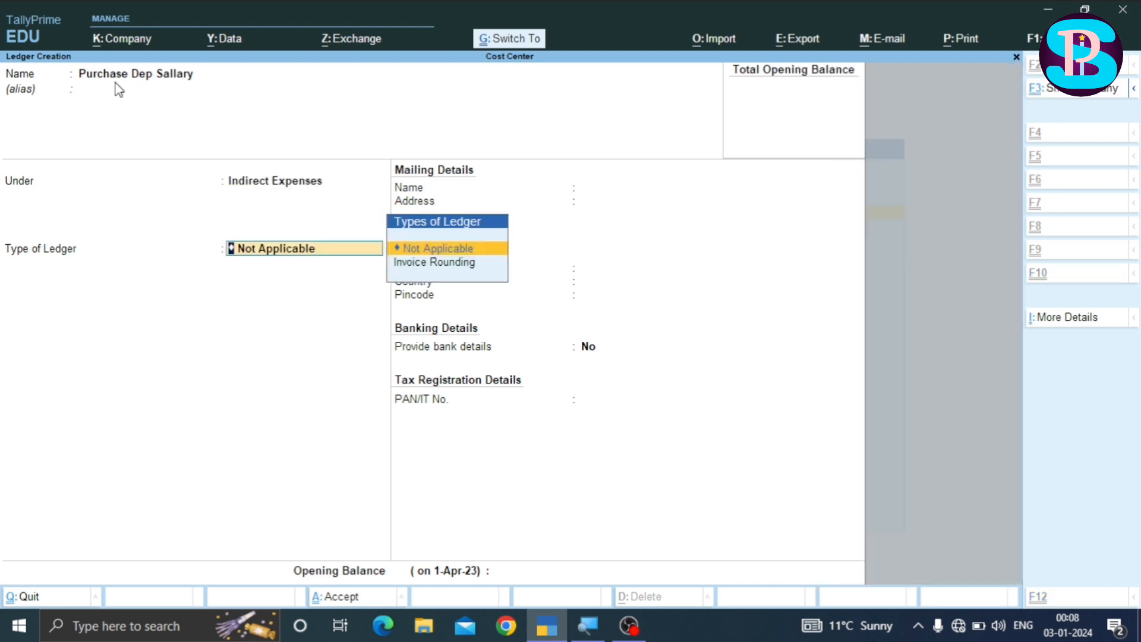
key(ctrl)
key(ctrl+a)
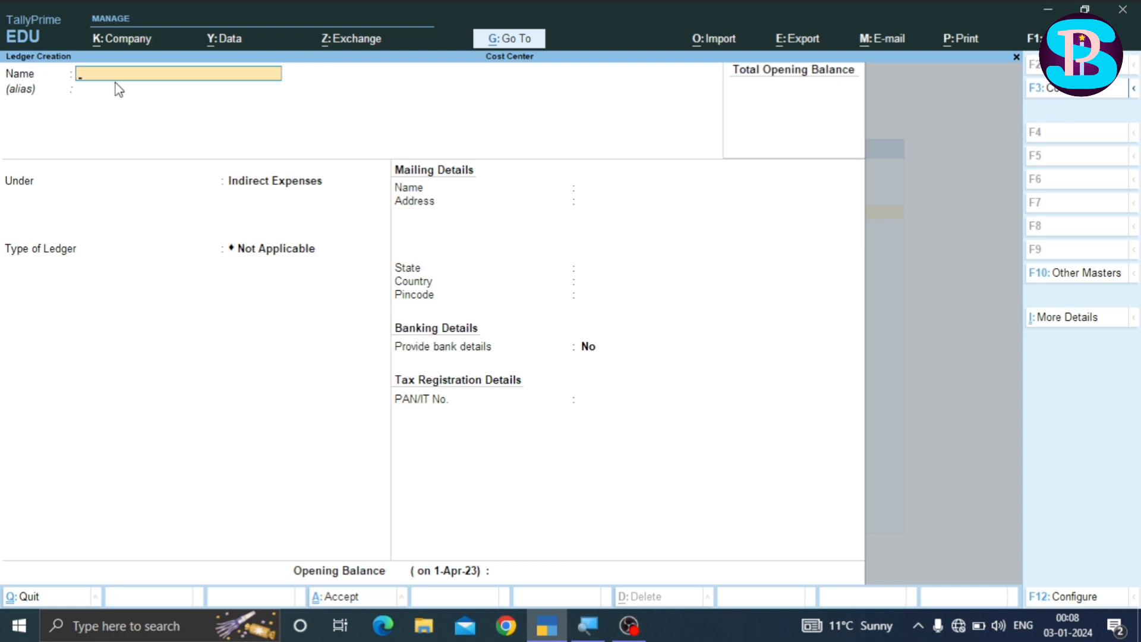
key(Escape)
key(Escape)
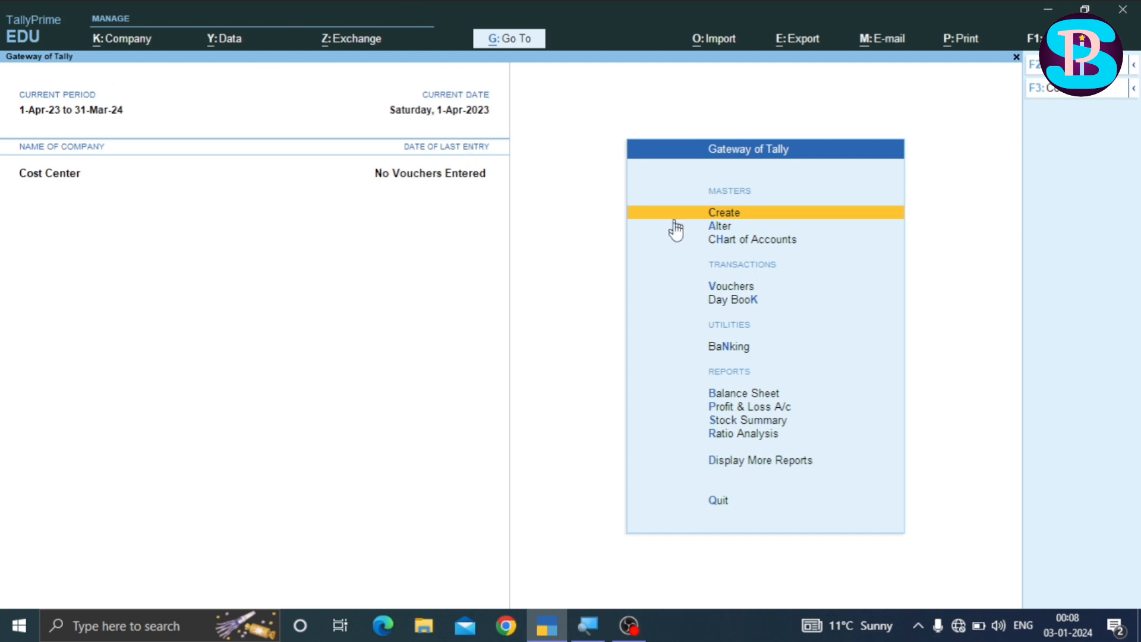
Start a Payment voucher and debit the Purchase Dep Sallary ledger with 45000
click(747, 288)
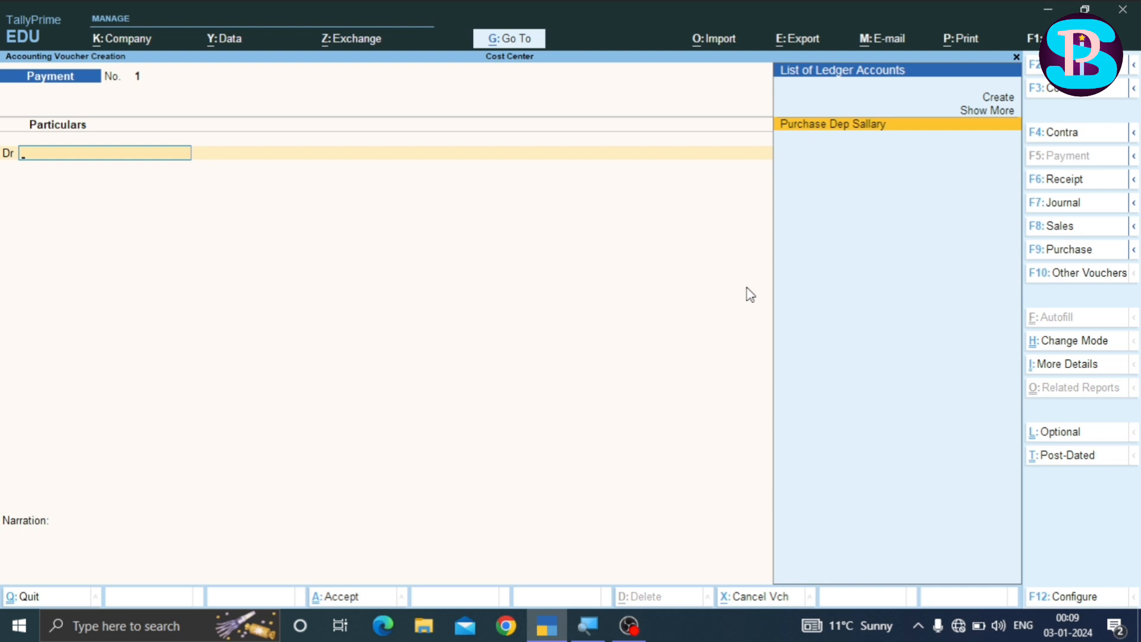
key(Return)
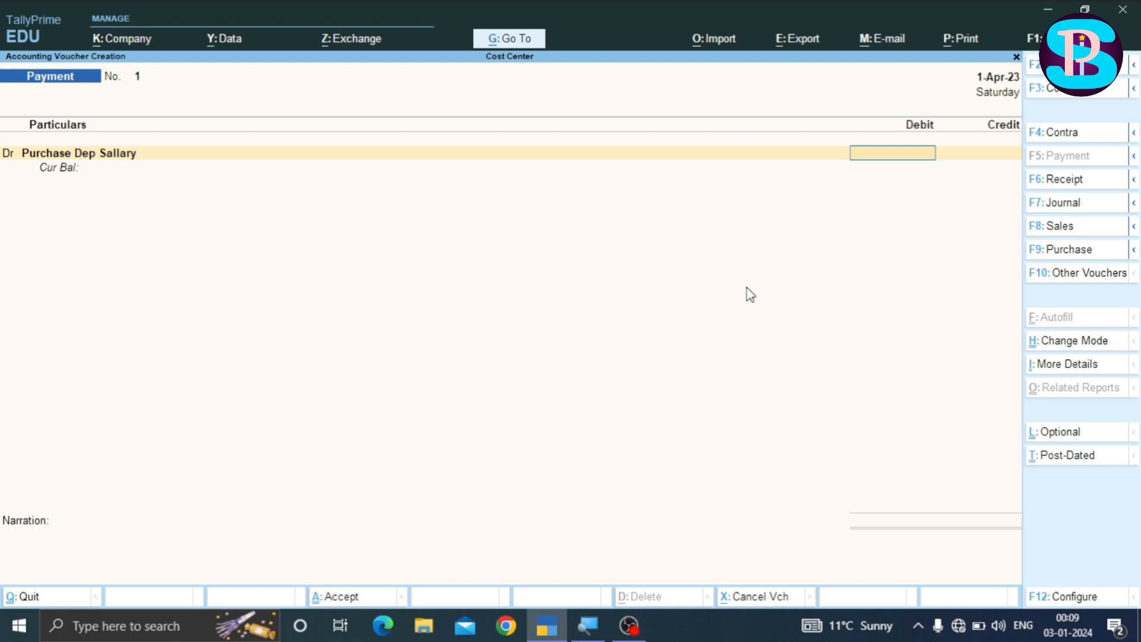
text(45000)
key(Return)
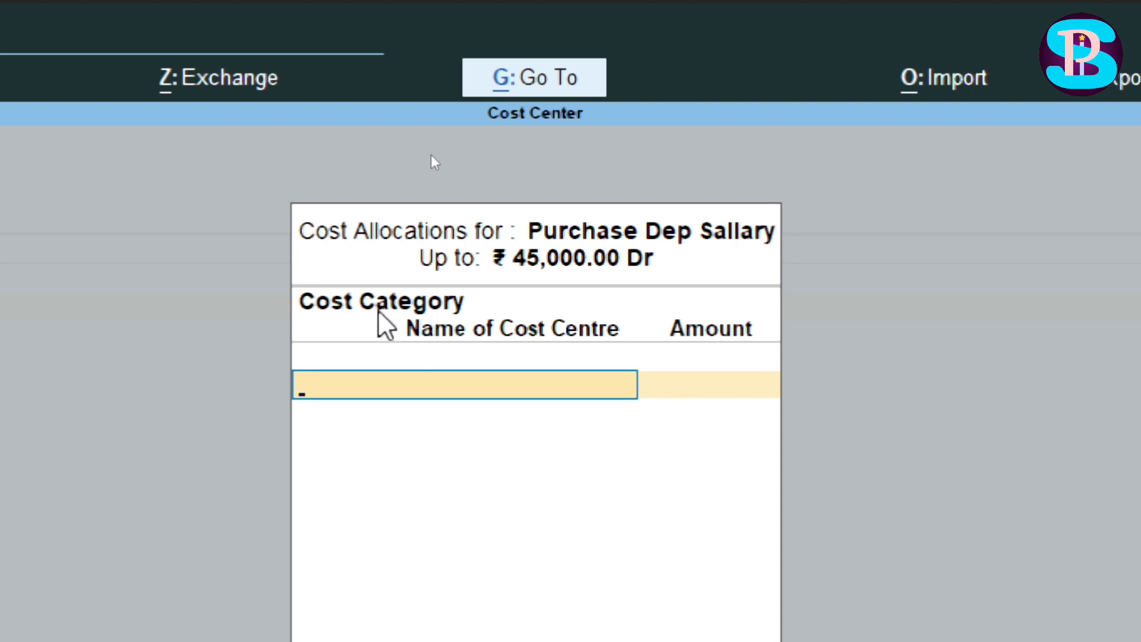
Choose the Purchase Dep Sallary cost category for the allocation and assign 20000 to the first employee's cost centre
text(P)
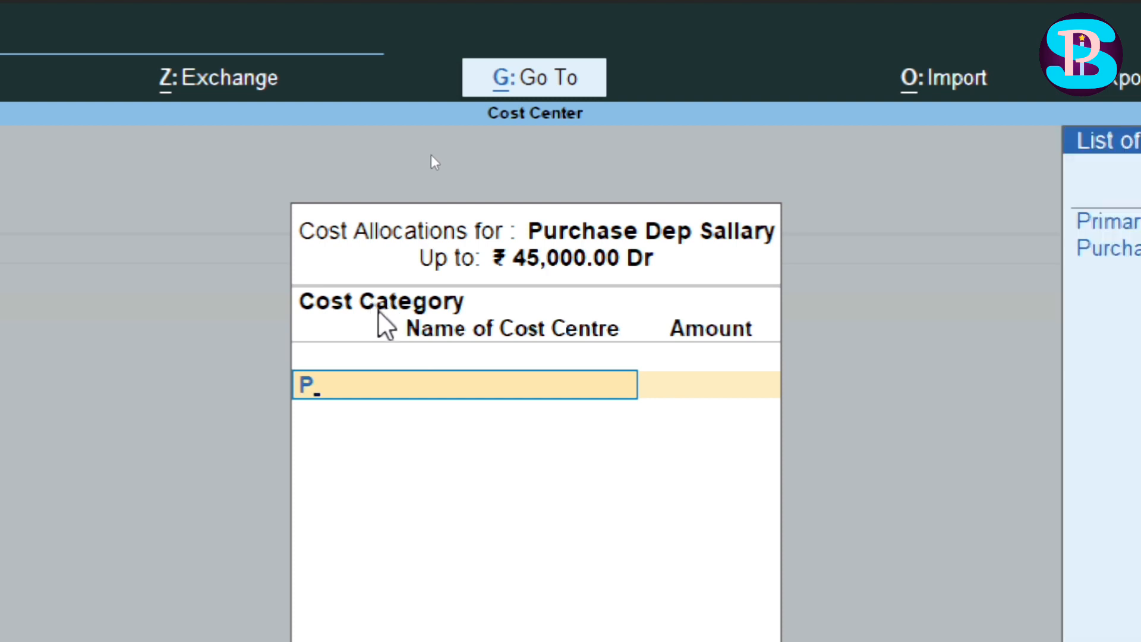
text(u)
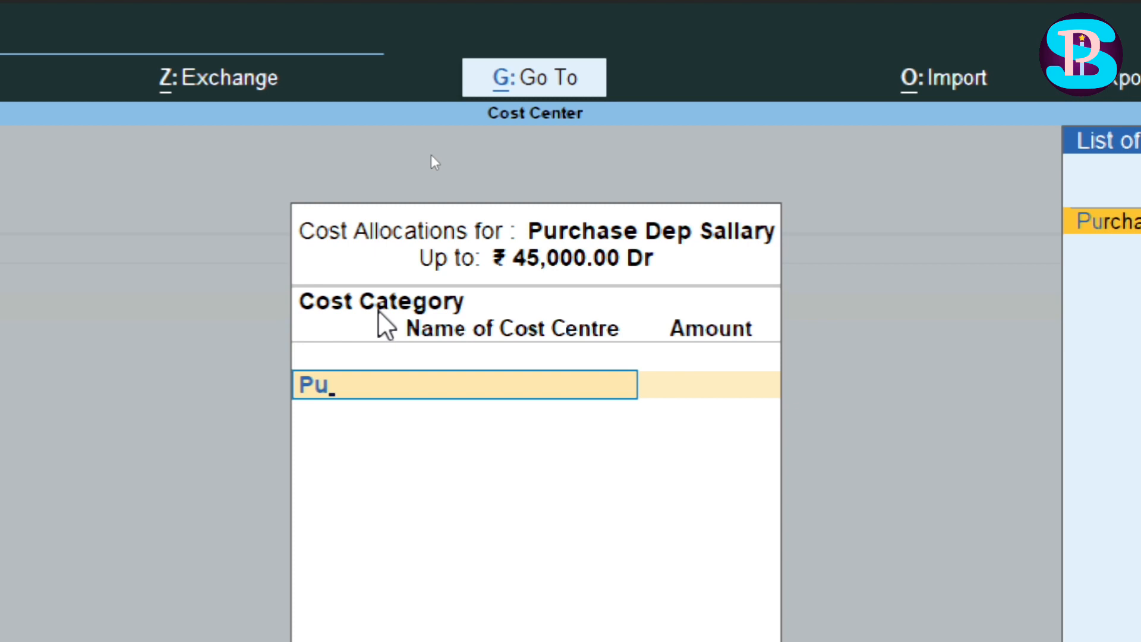
key(Return)
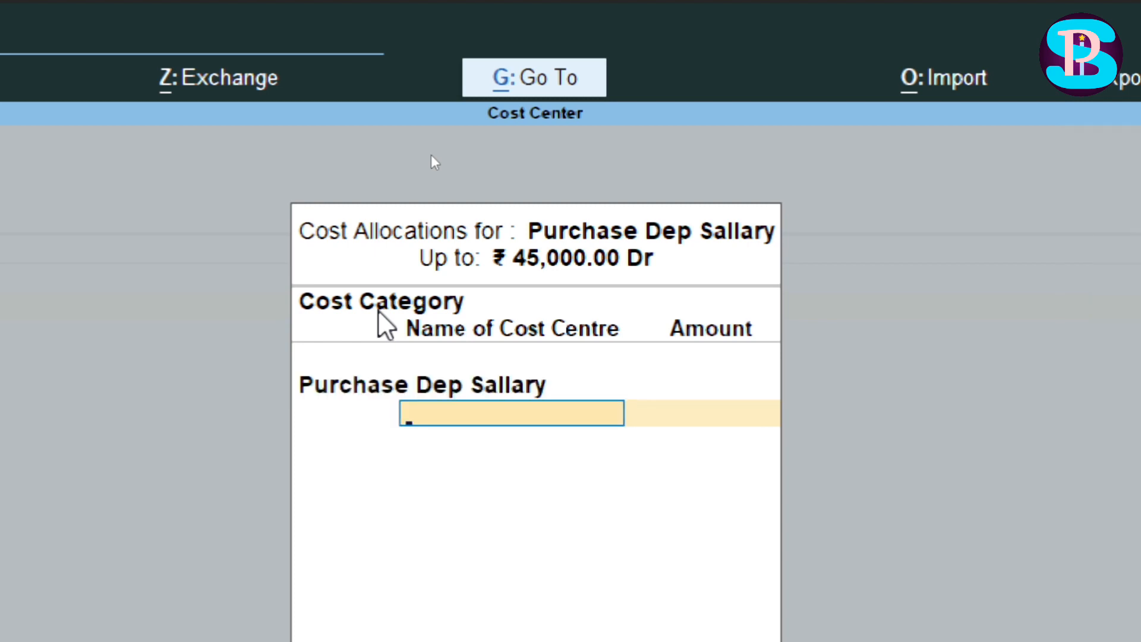
text(Ani)
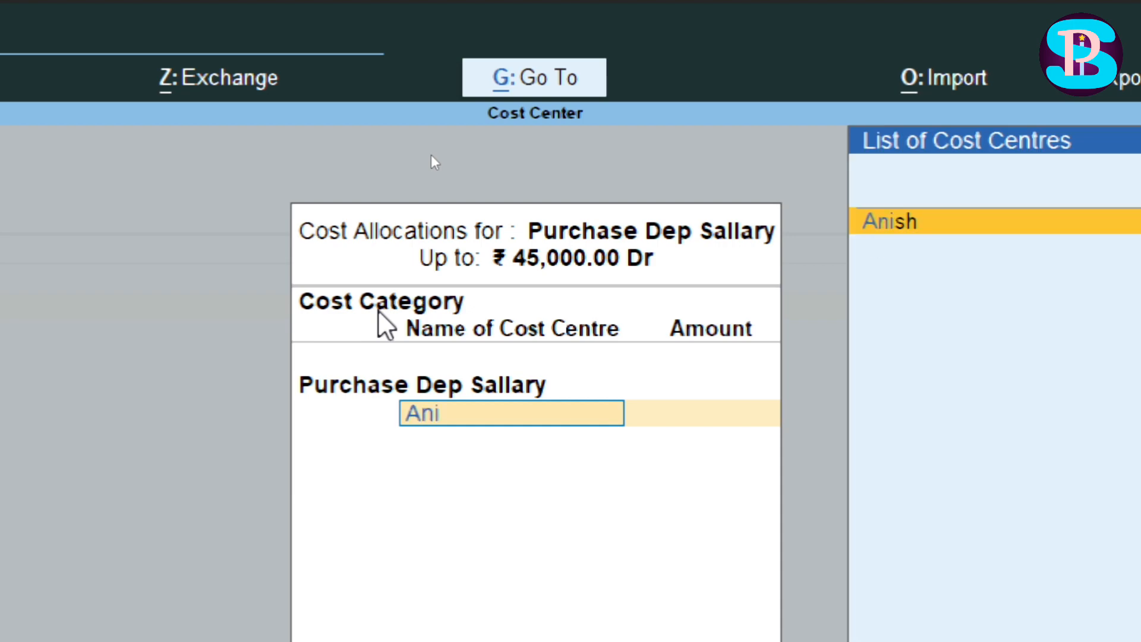
key(Return)
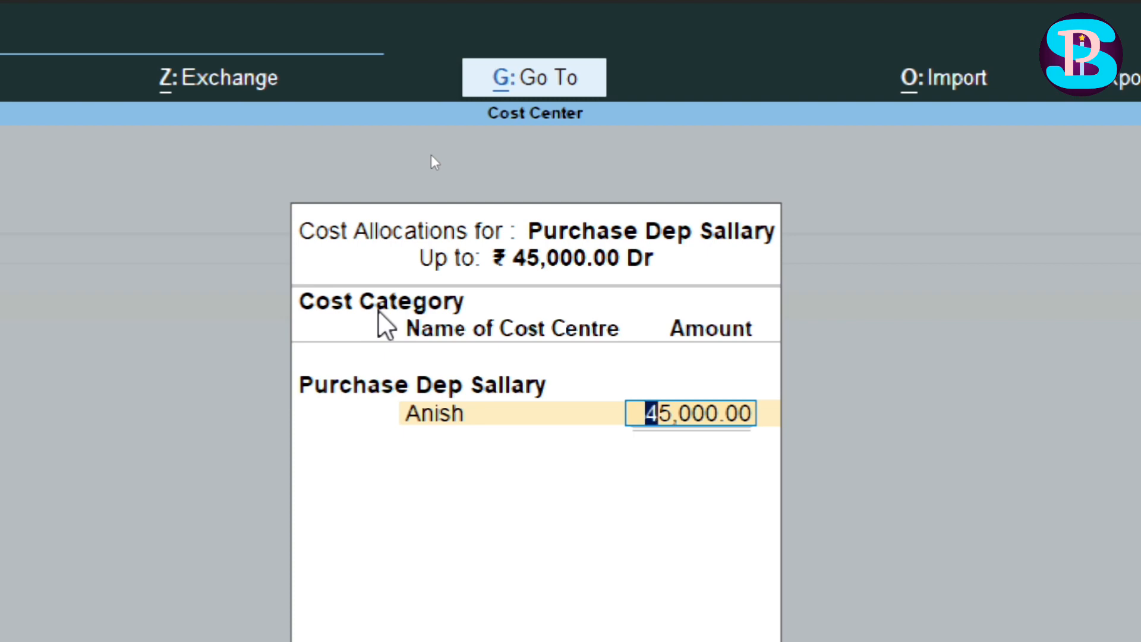
text(20000)
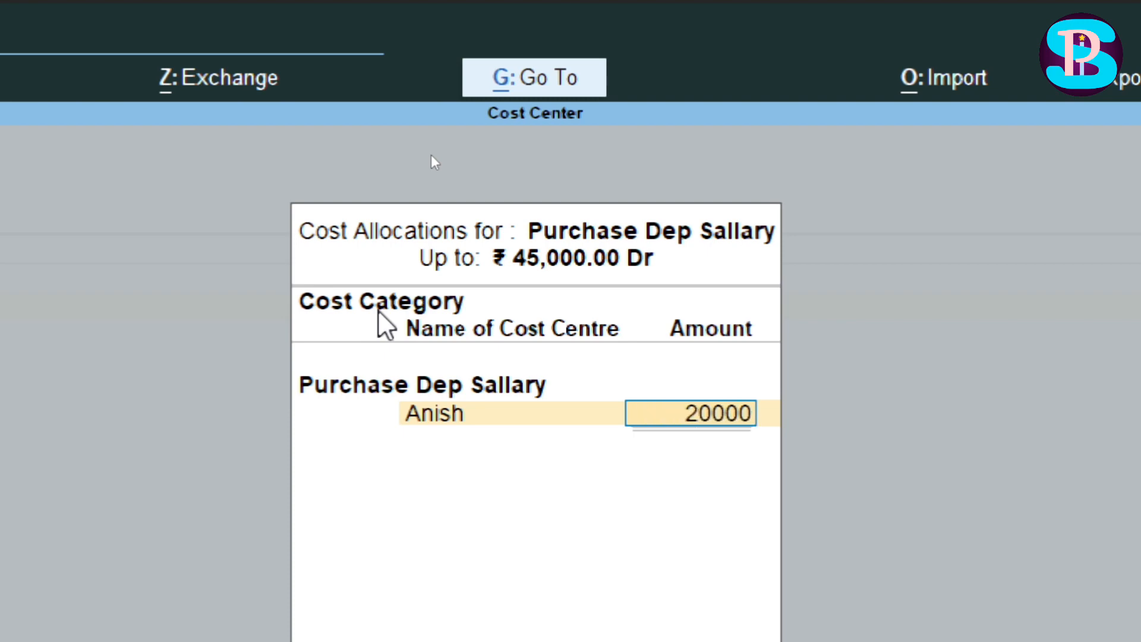
key(Return)
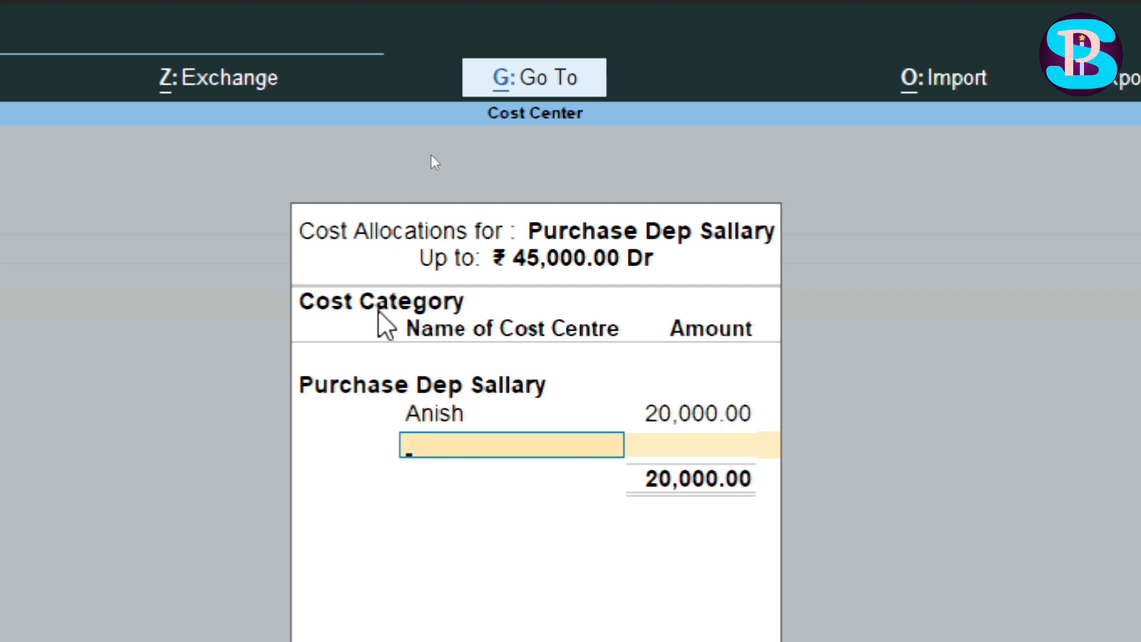
Allocate 12000 of the salary debit to the second employee's cost centre
text(Mo)
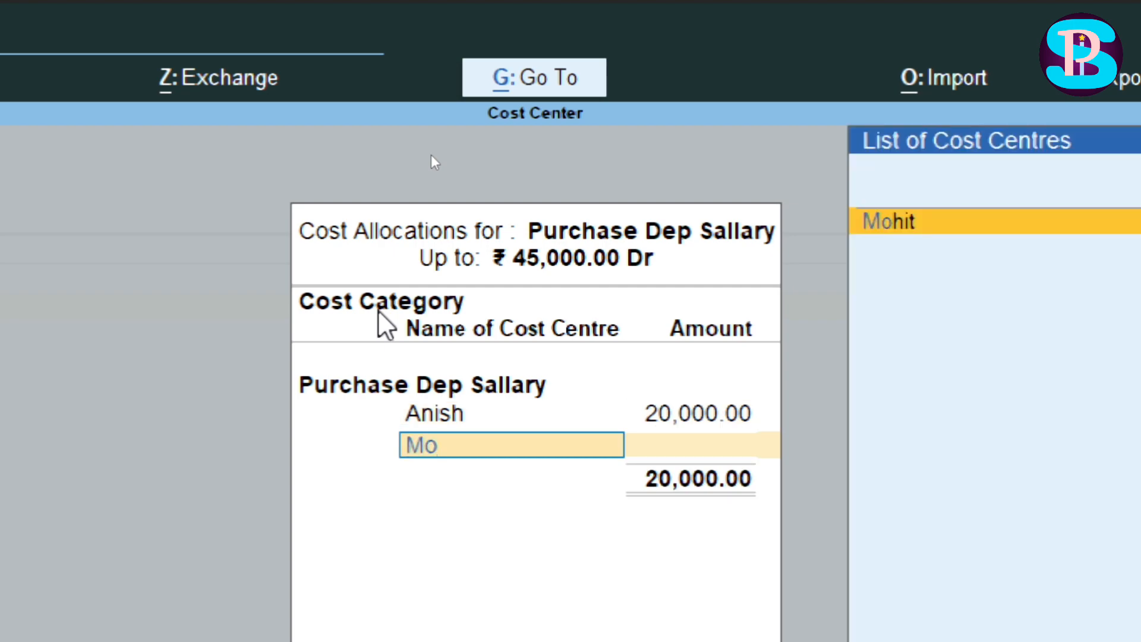
key(Return)
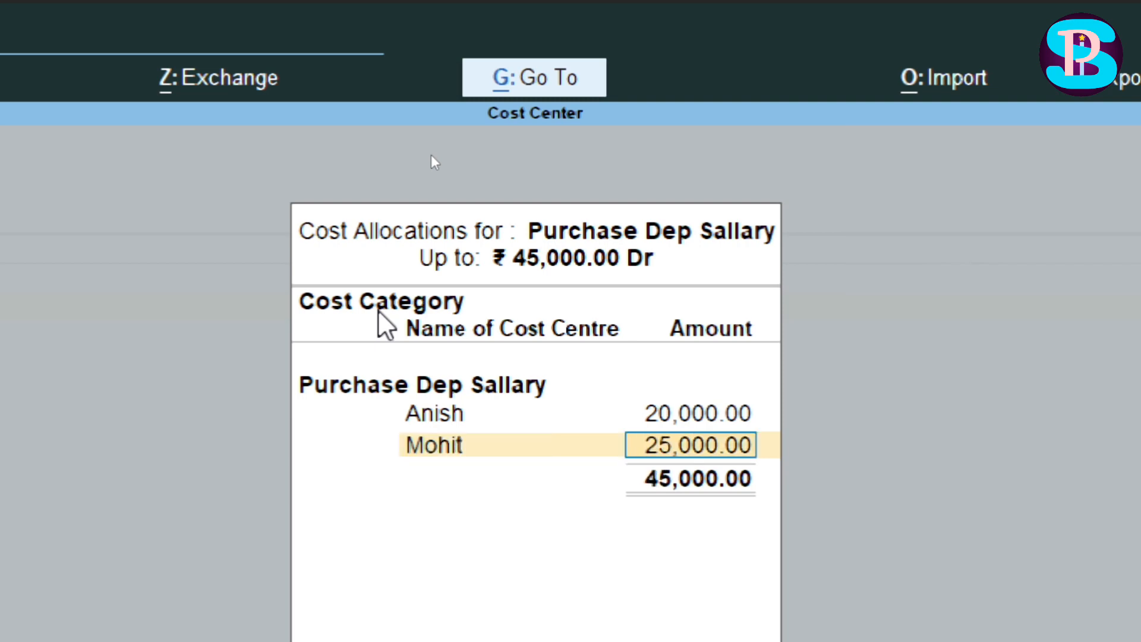
text(120)
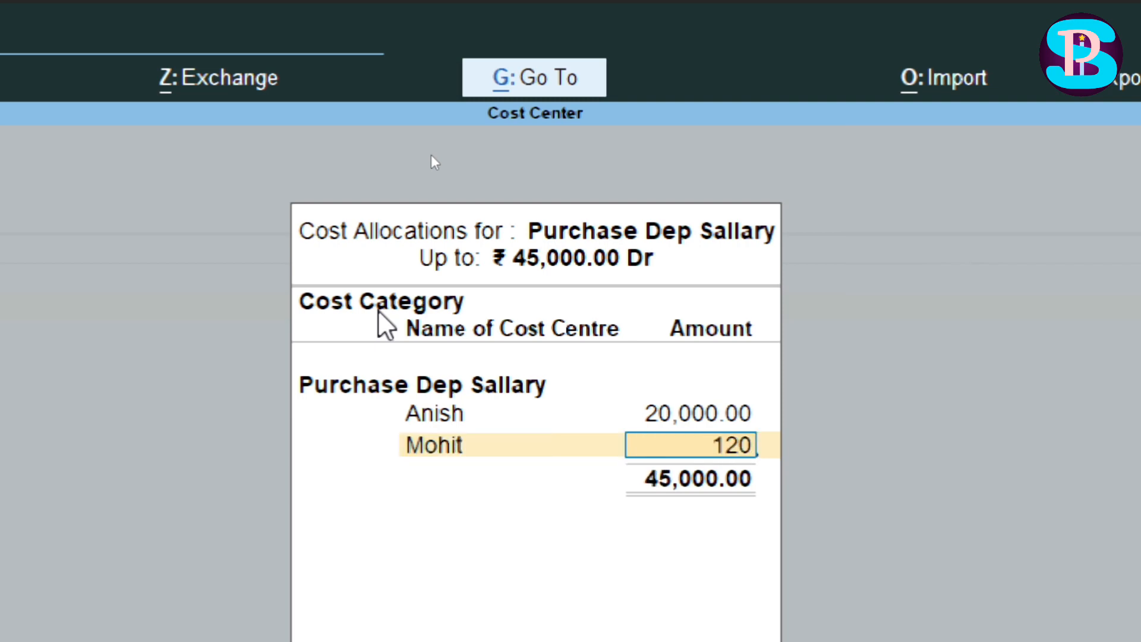
text(00)
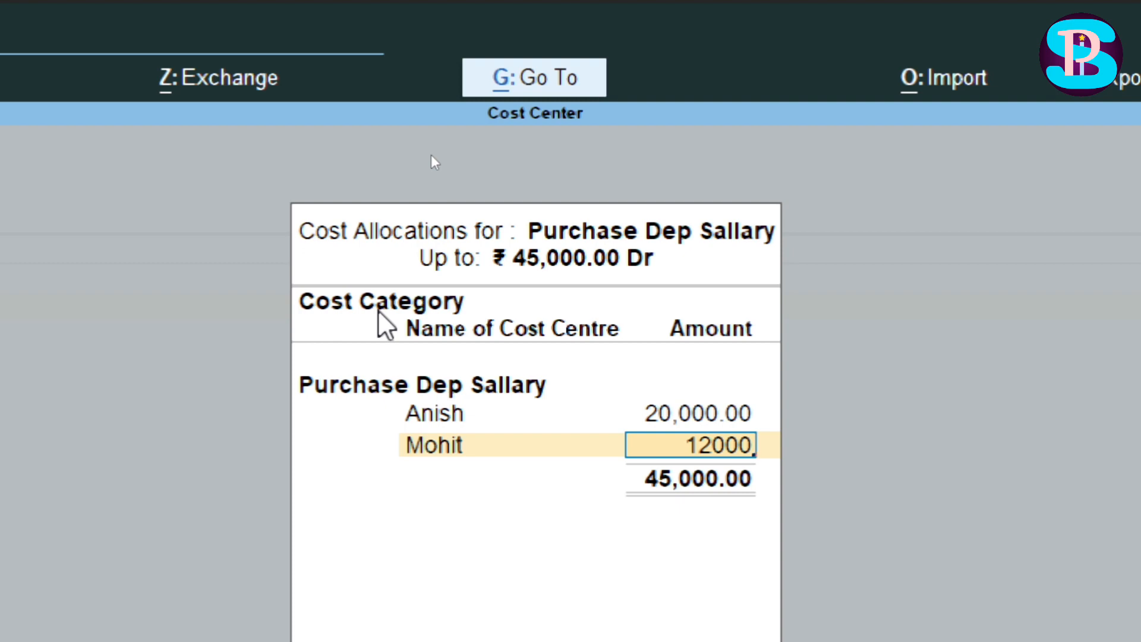
key(Return)
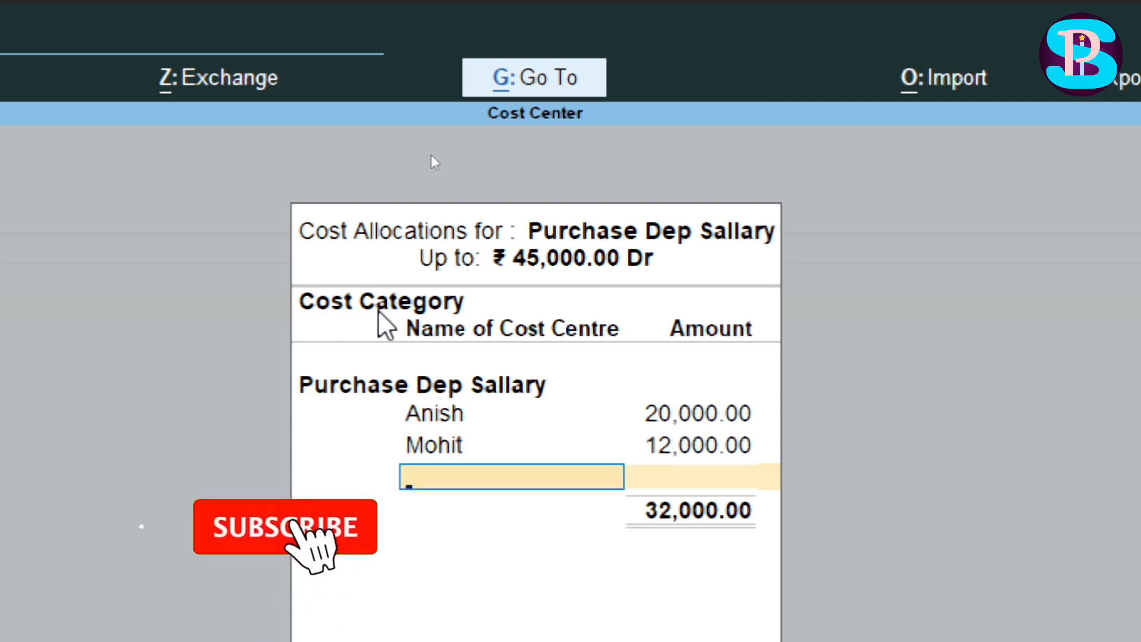
Allocate the remaining 13,000.00 to the third employee's cost centre and complete the cost allocation
text(De)
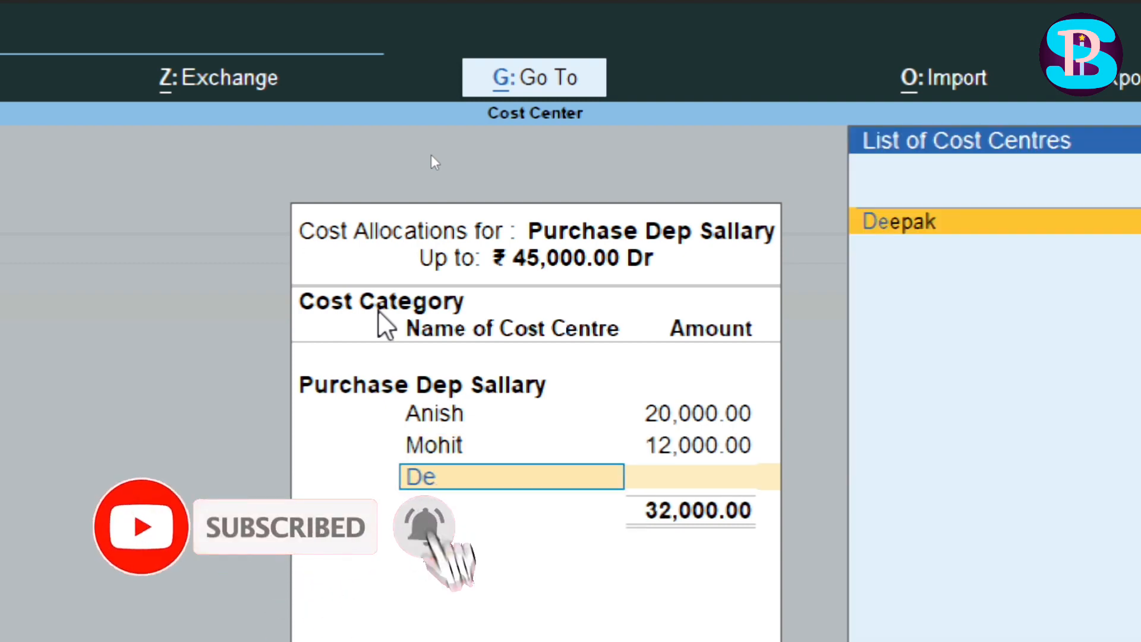
key(Return)
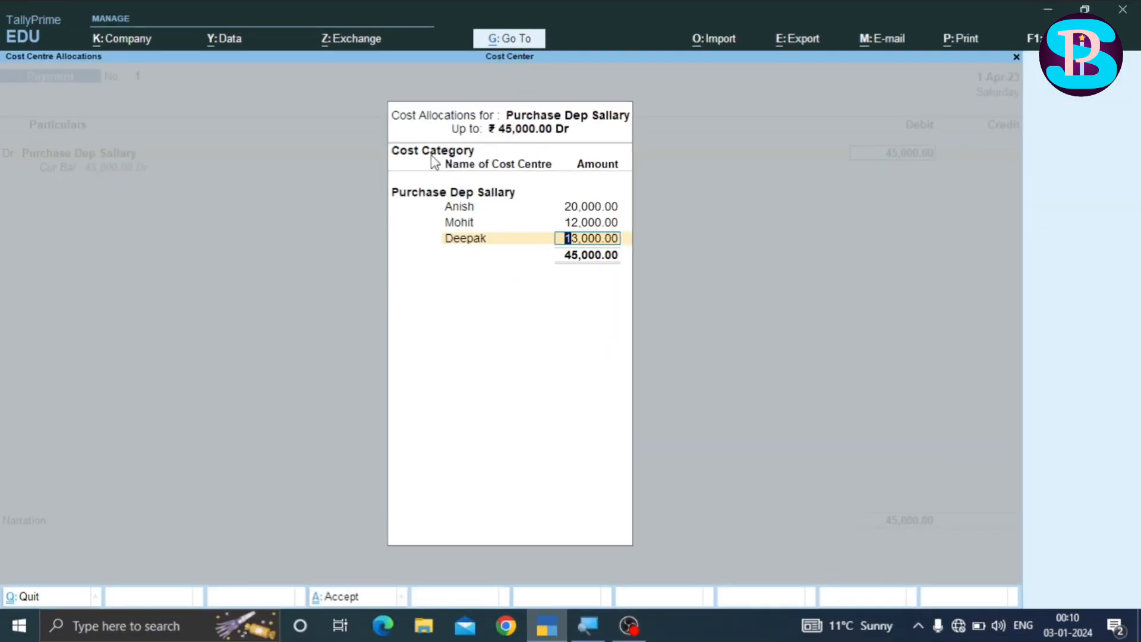
key(Return)
key(Return)
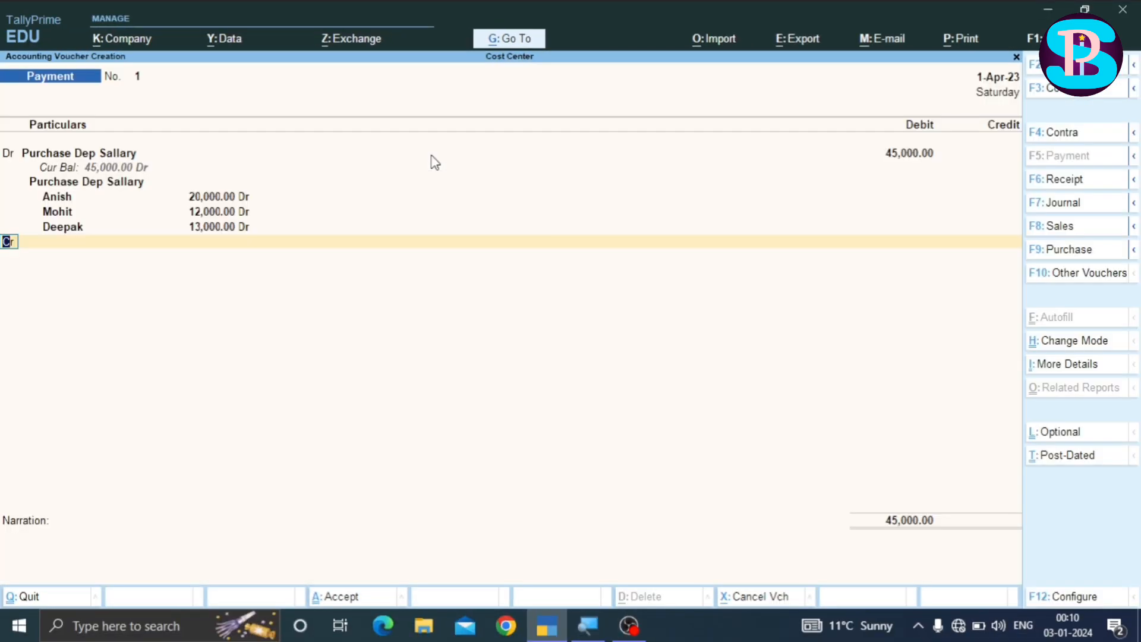
Credit Cash with 45,000.00 and enter the voucher narration "being purchse dep sallary"
key(Return)
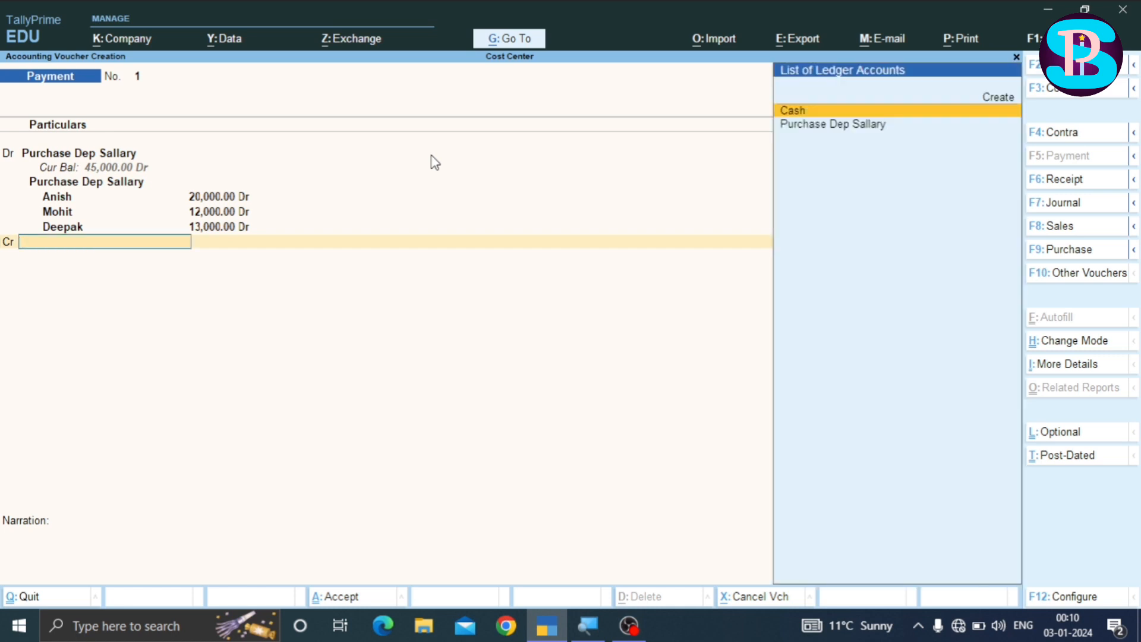
key(Return)
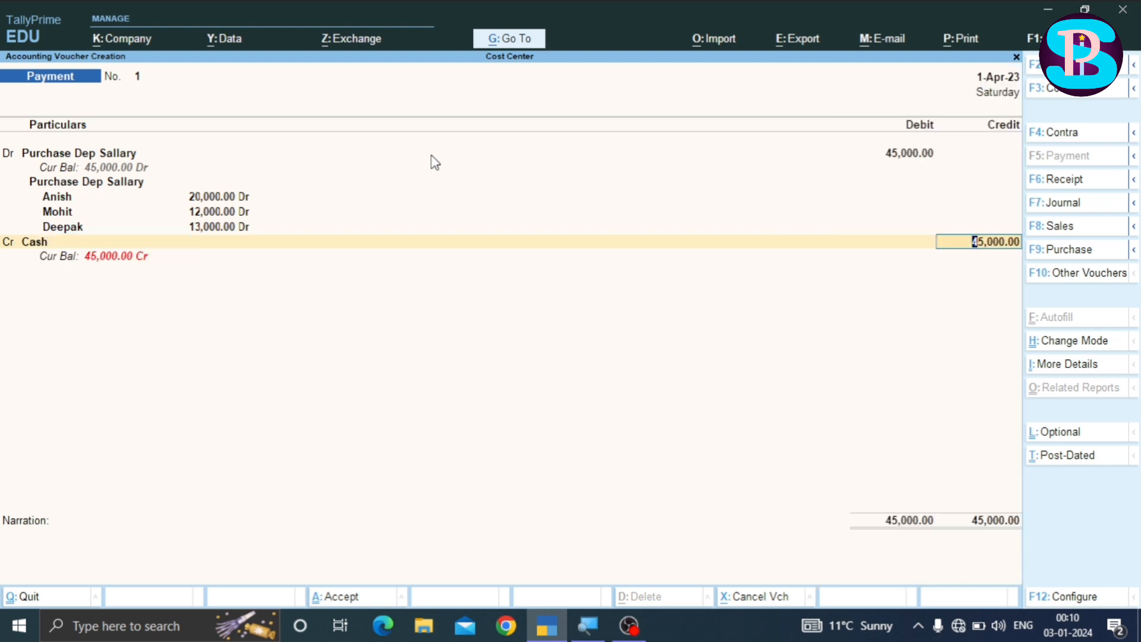
key(Return)
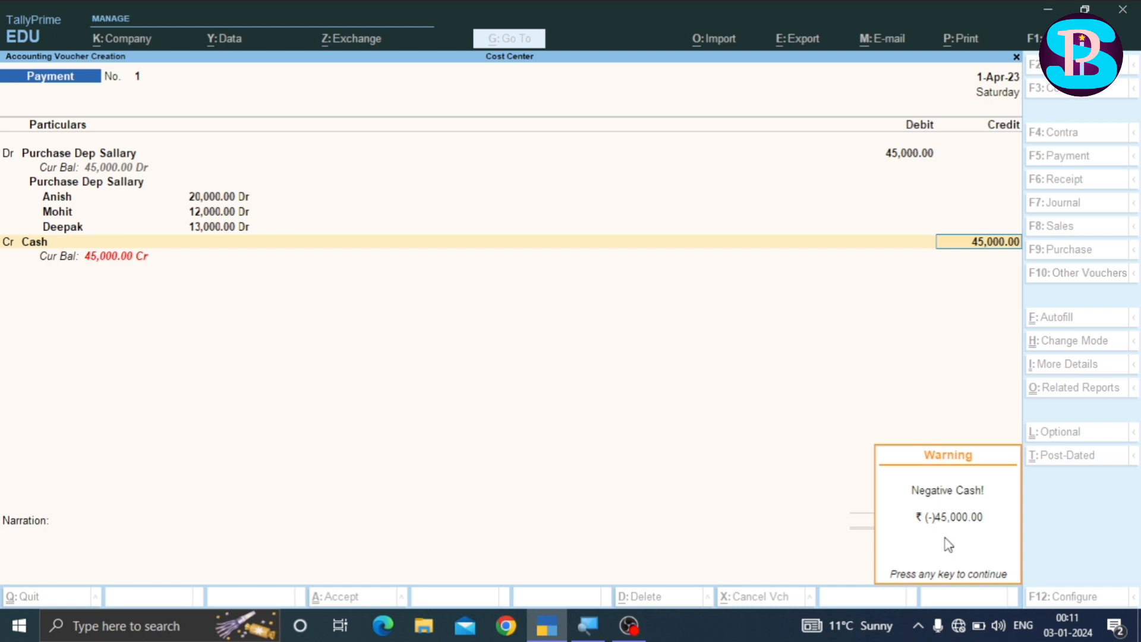
key(Return)
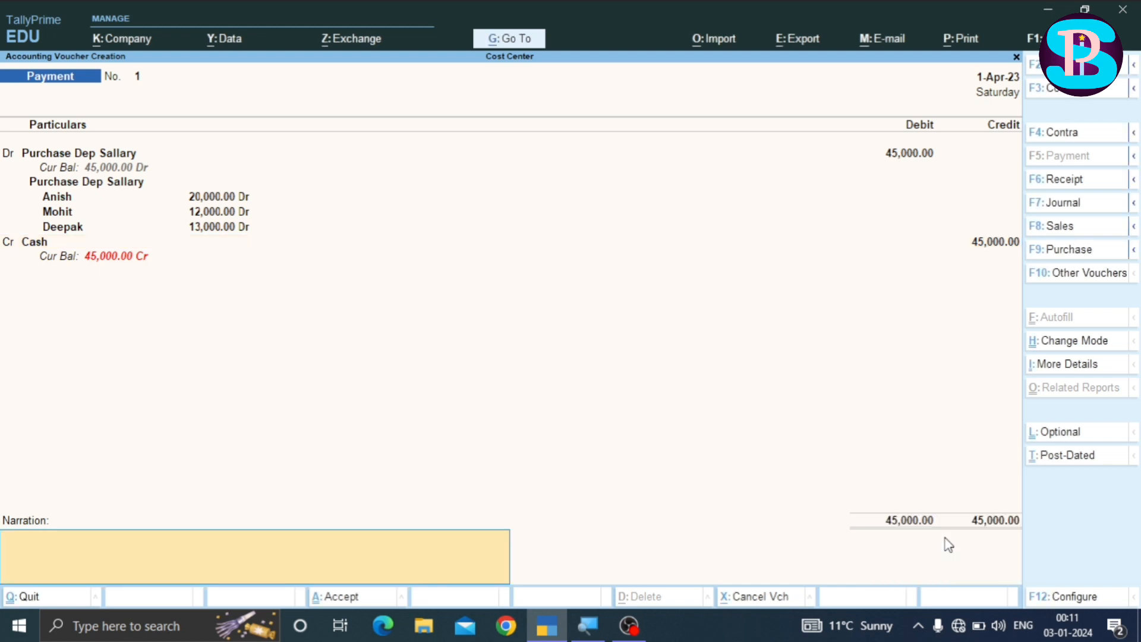
text(being purchse dep sallary)
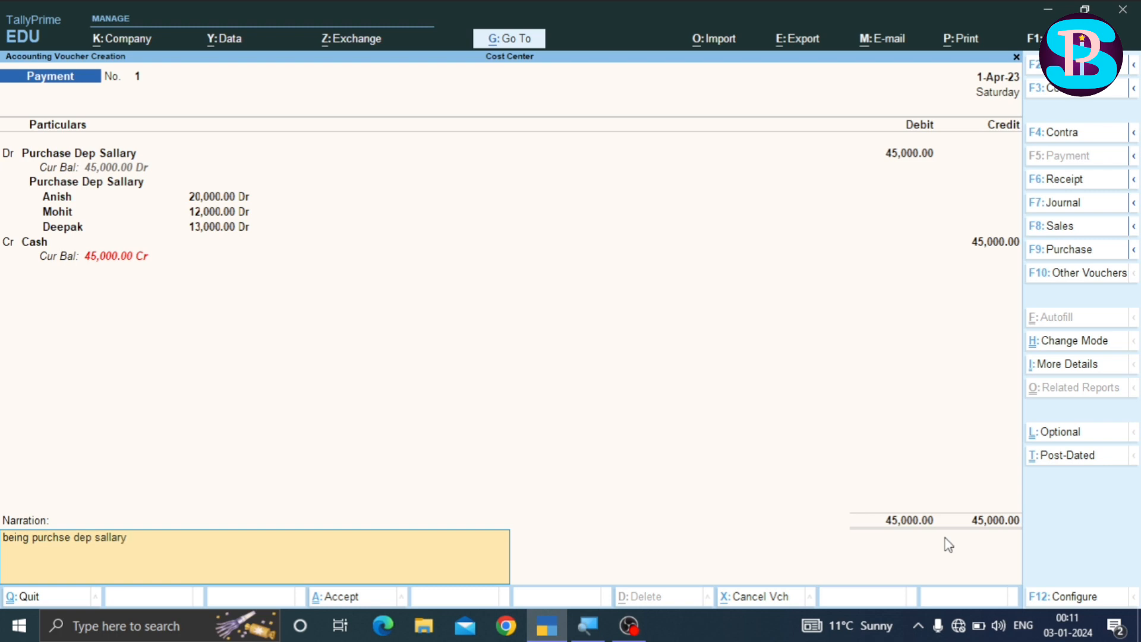
Save the payment voucher with "pay" appended to its narration and reopen it for alteration
text( pay)
key(Return)
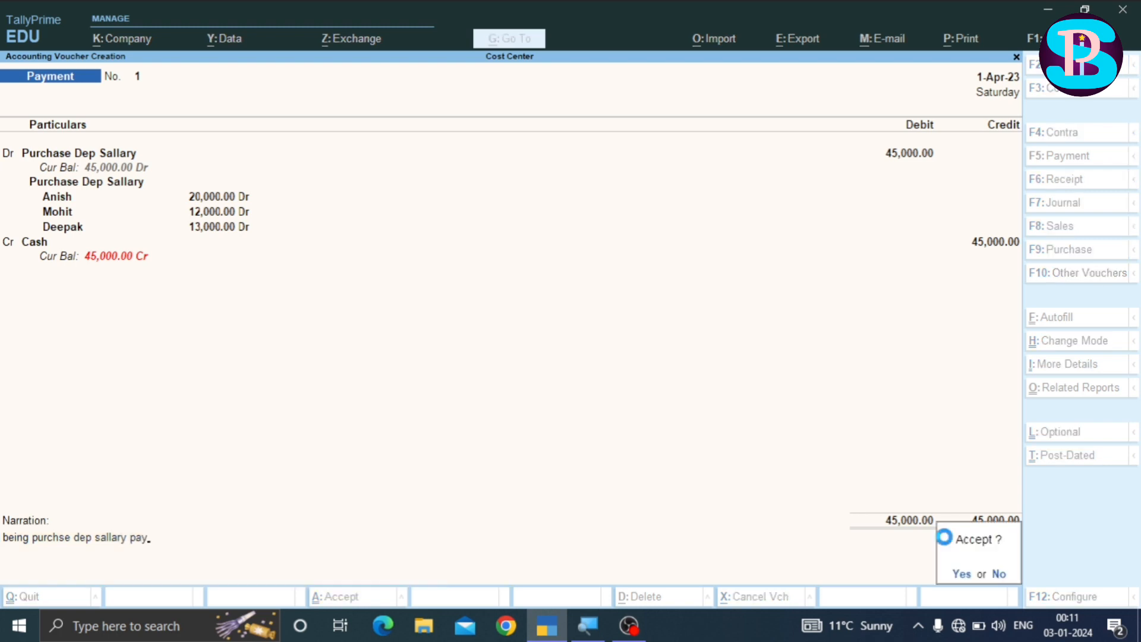
key(Return)
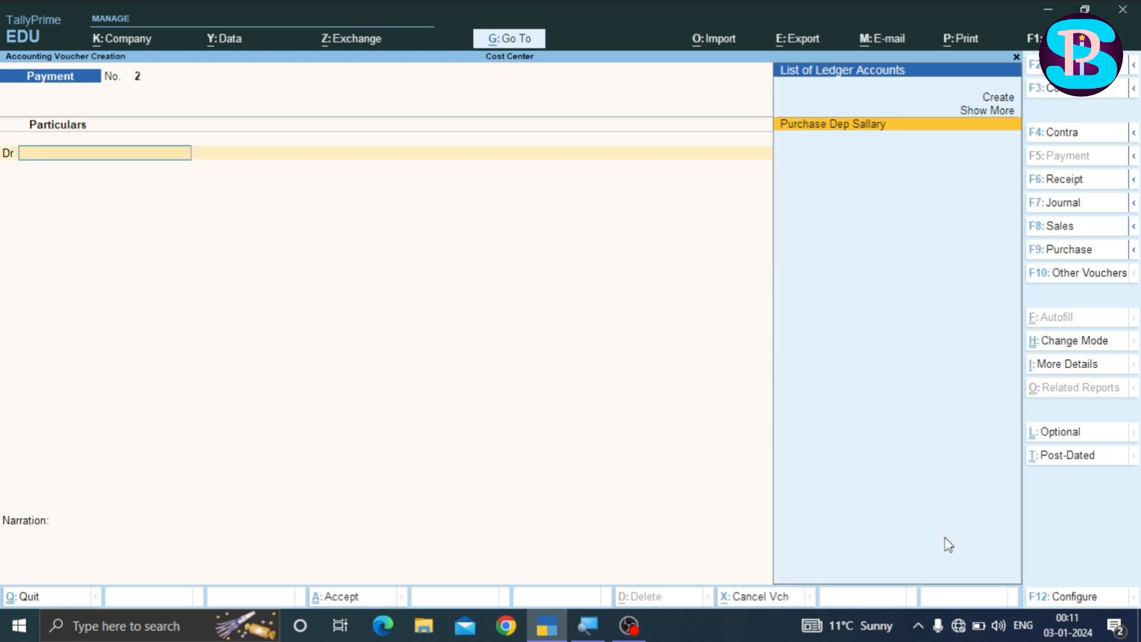
key(Page_Up)
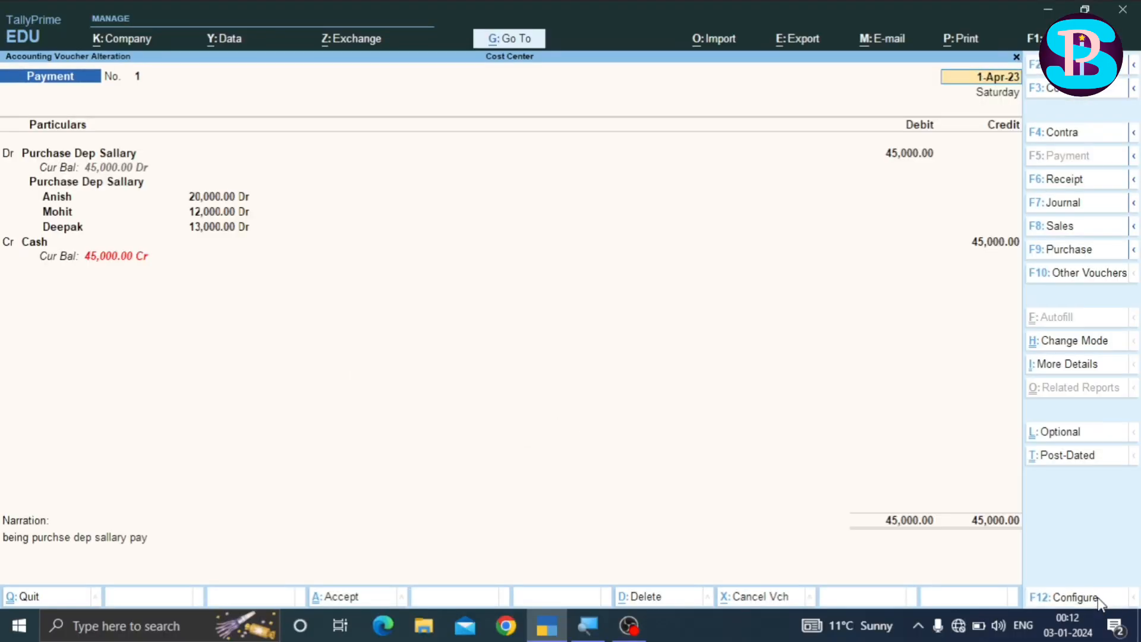
Set Show Cost Centre details to No in the payment voucher's configuration and accept the change
click(1099, 597)
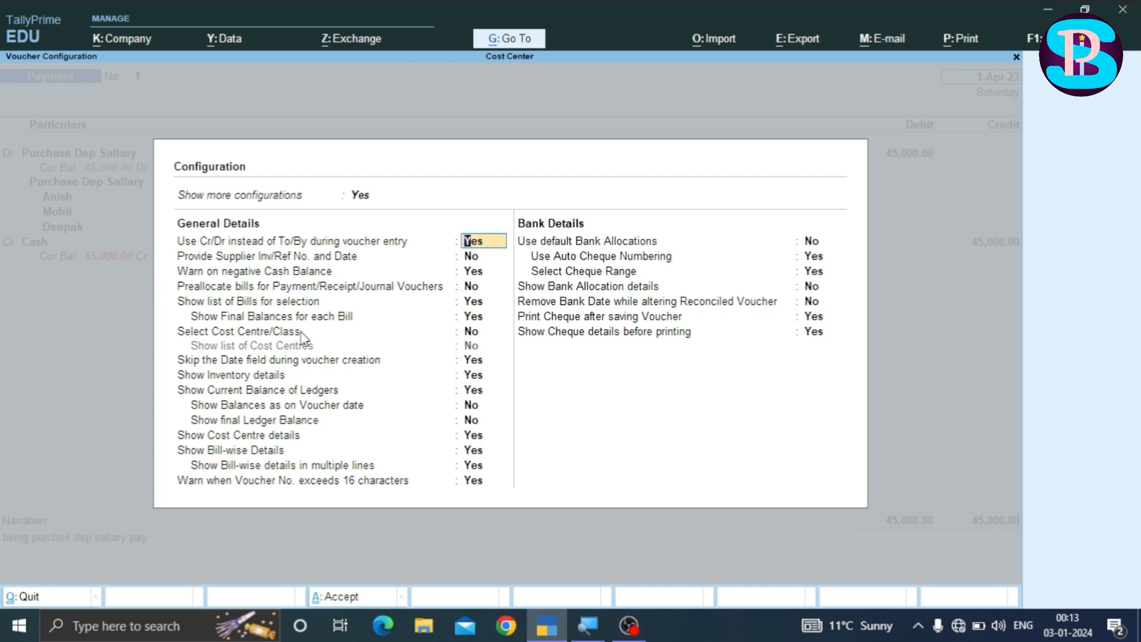
key(Down)
key(Down)
key(Down)
key(Down)
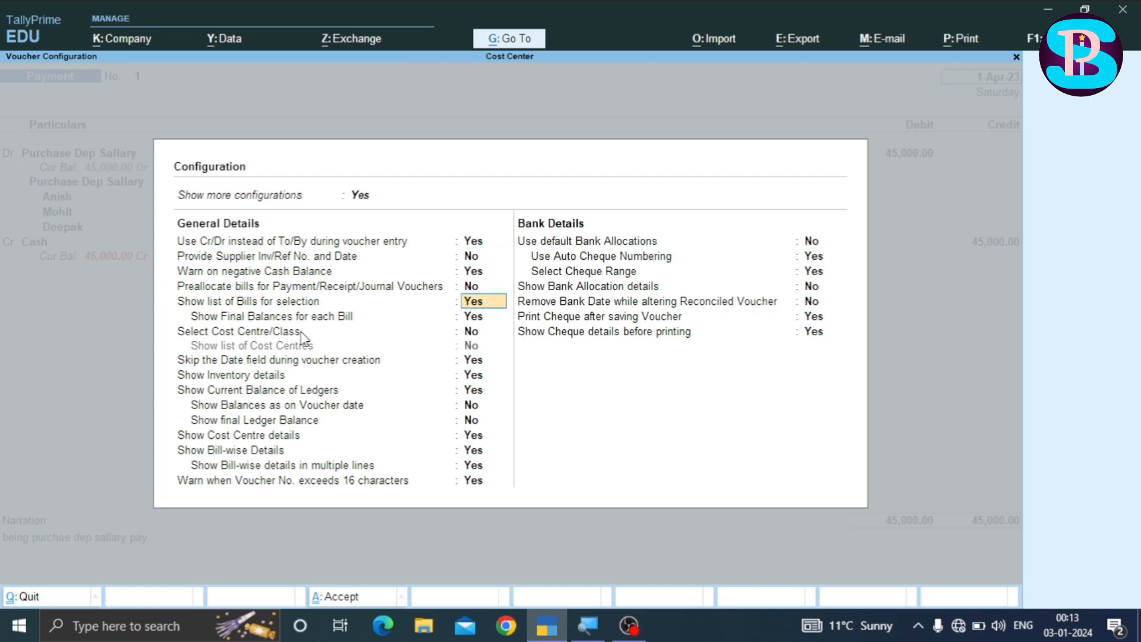
key(Down)
key(Down)
key(Down)
key(Down)
key(Down)
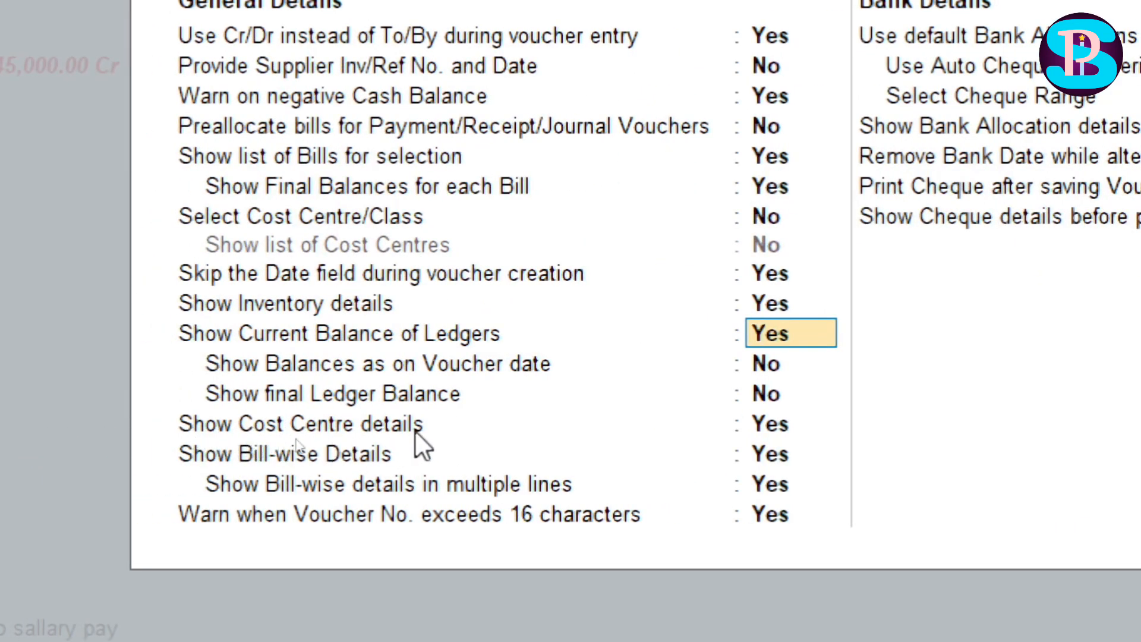
key(Return)
key(Return)
key(Return)
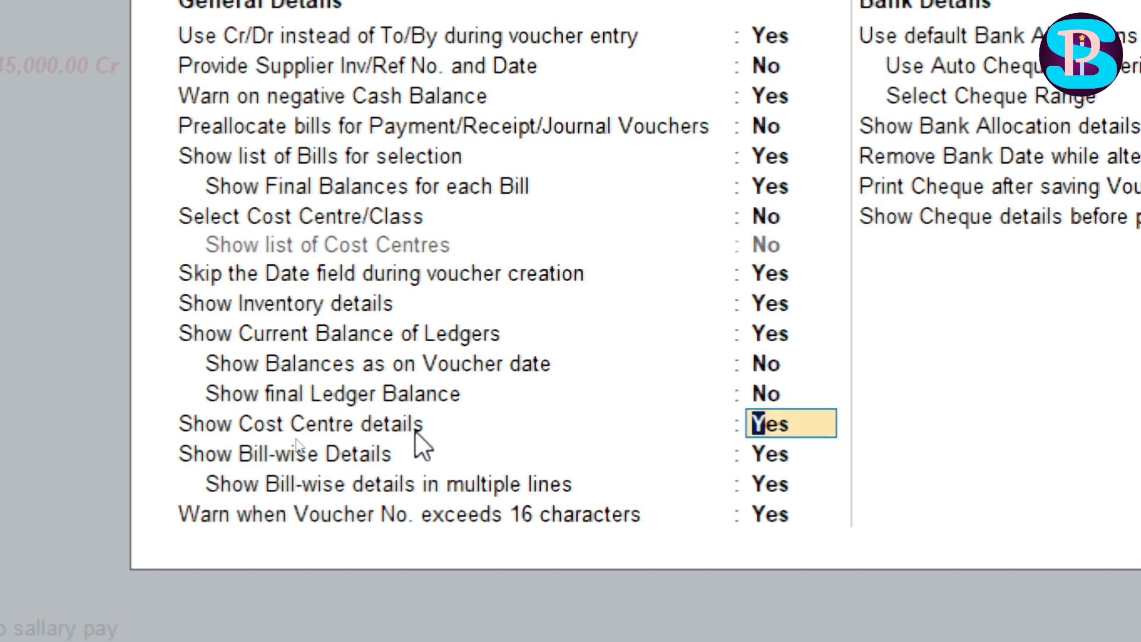
text(no)
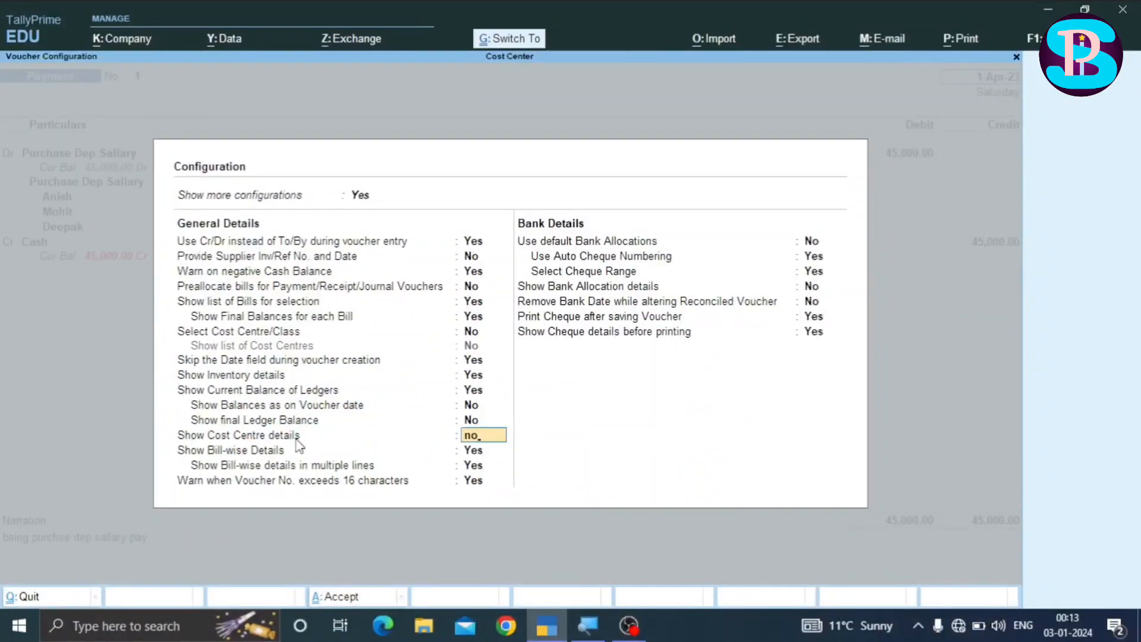
key(ctrl+a)
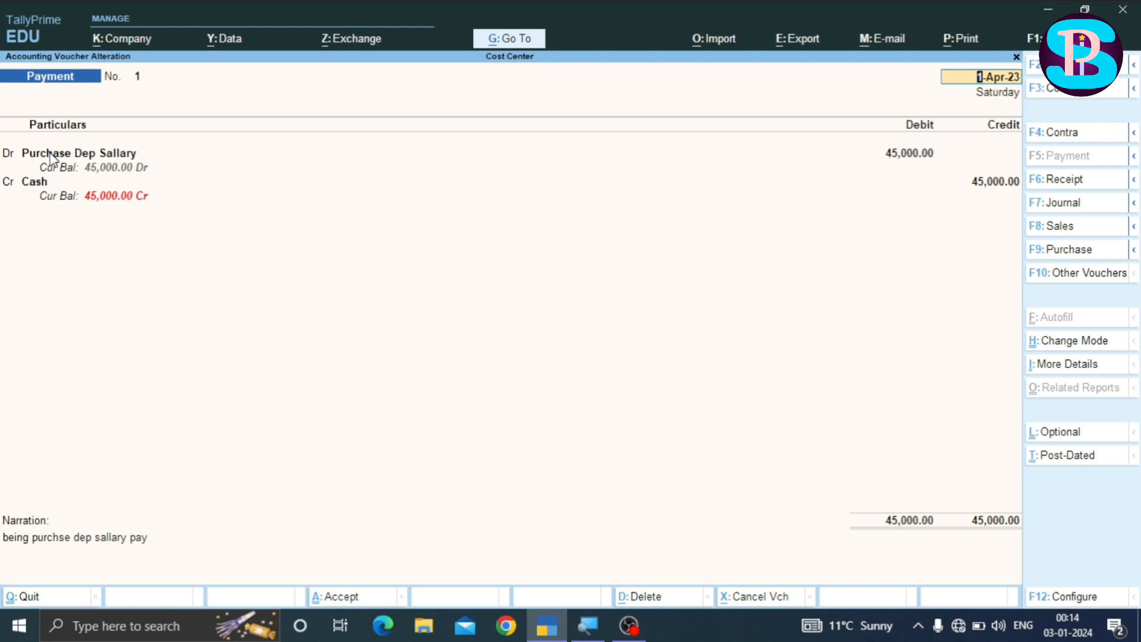
Set Show Cost Centre details back to Yes in the voucher configuration and accept it
key(F12)
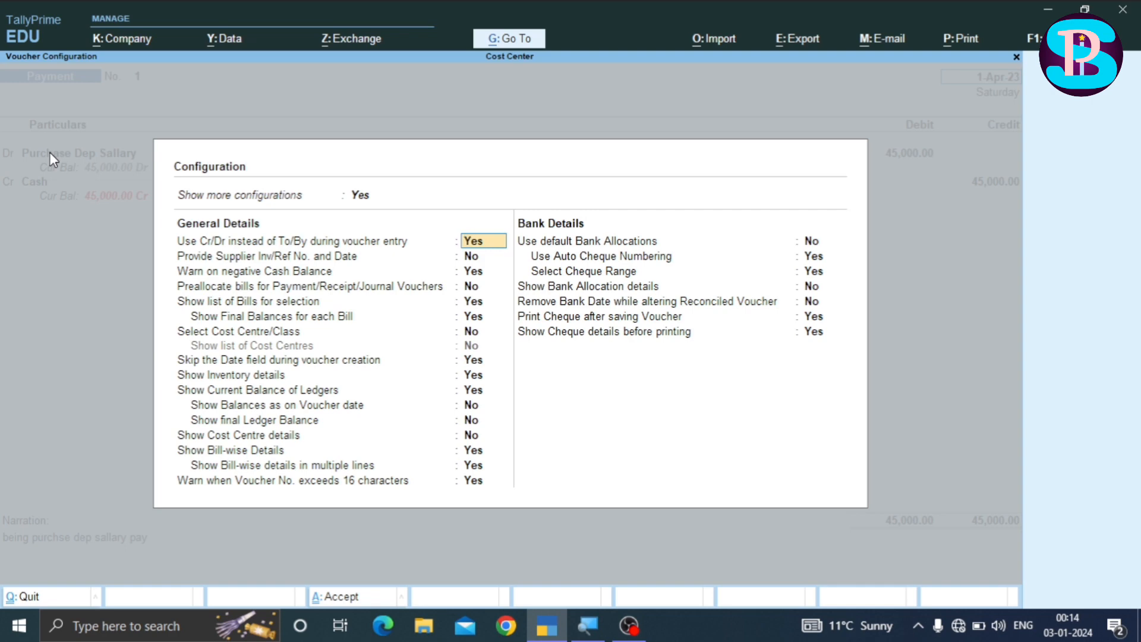
key(Down)
key(Down)
key(Down)
key(Down)
key(Down)
key(Down)
key(Down)
key(Down)
key(Down)
key(Down)
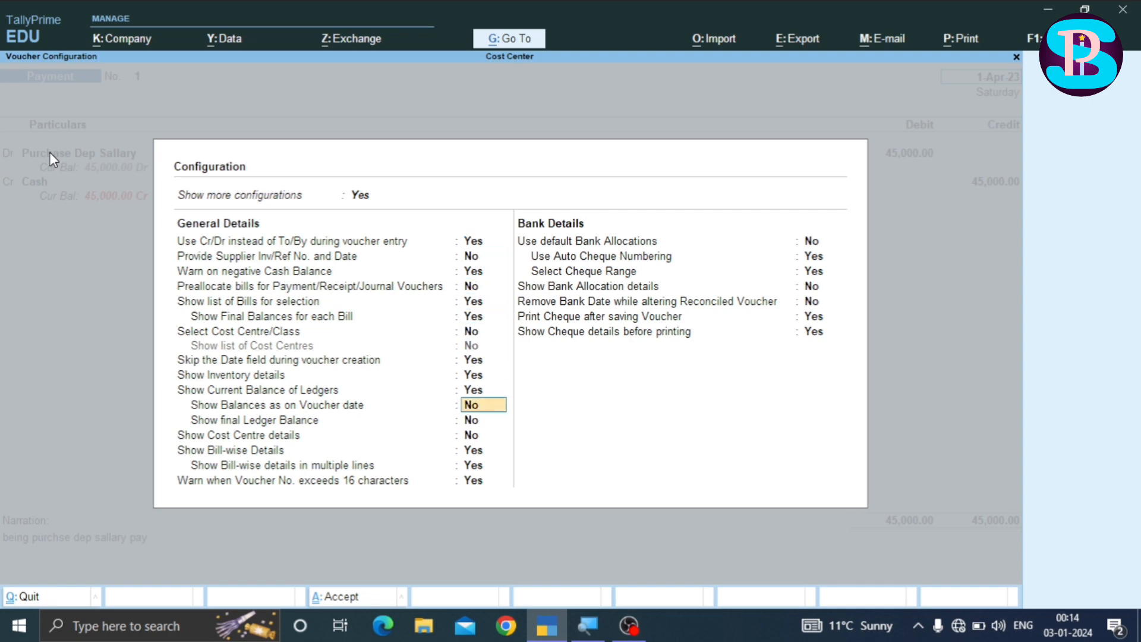
key(Down)
key(Down)
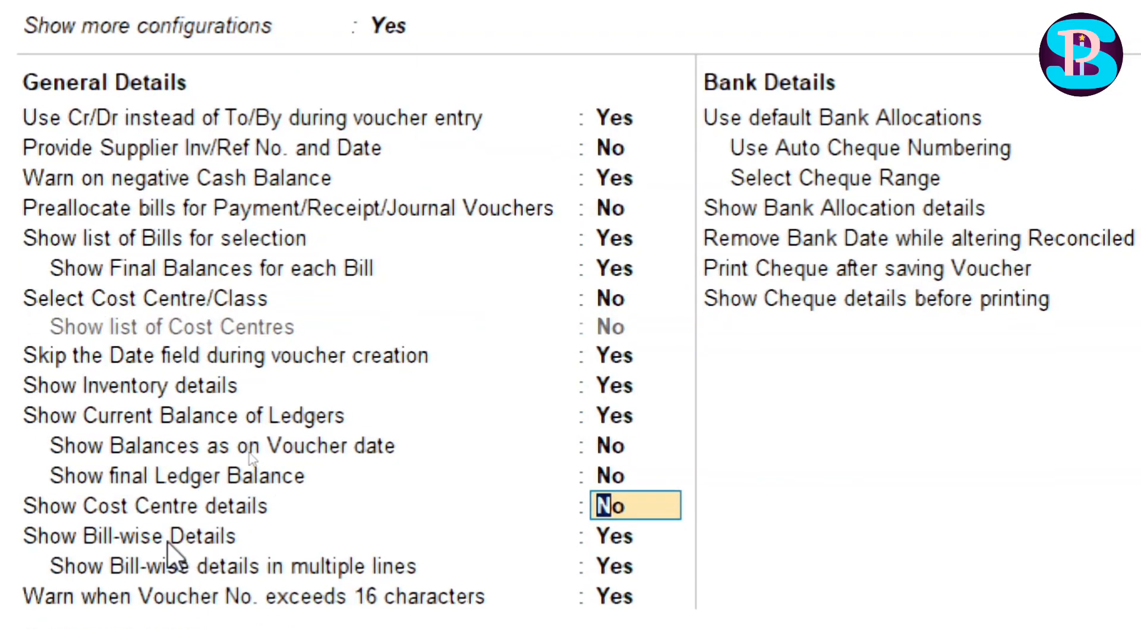
text(y)
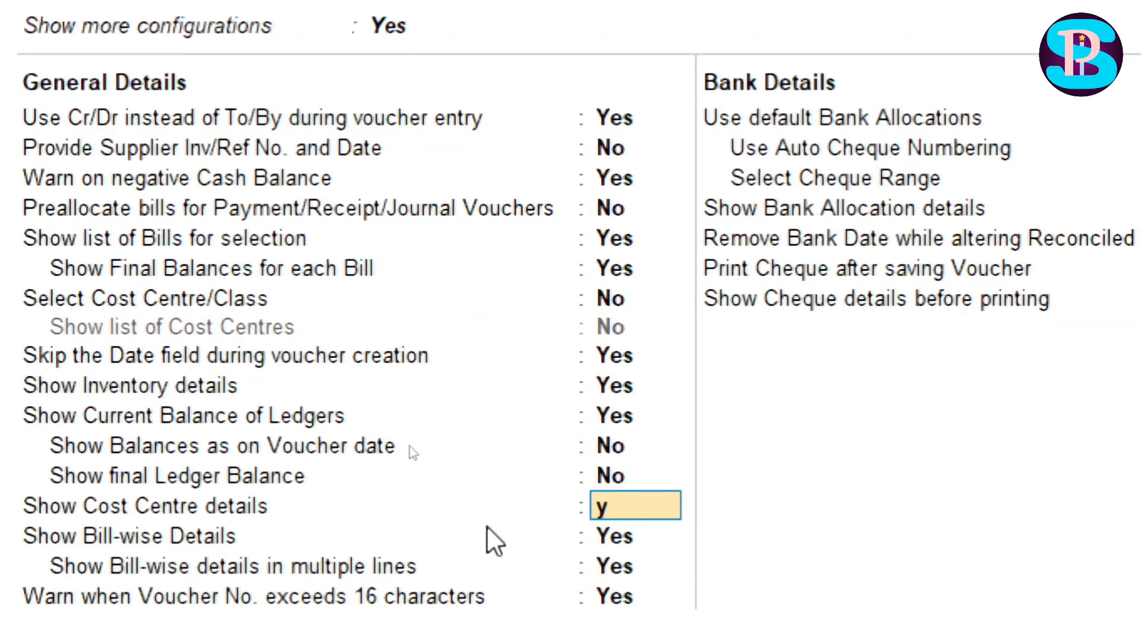
key(Return)
key(ctrl+a)
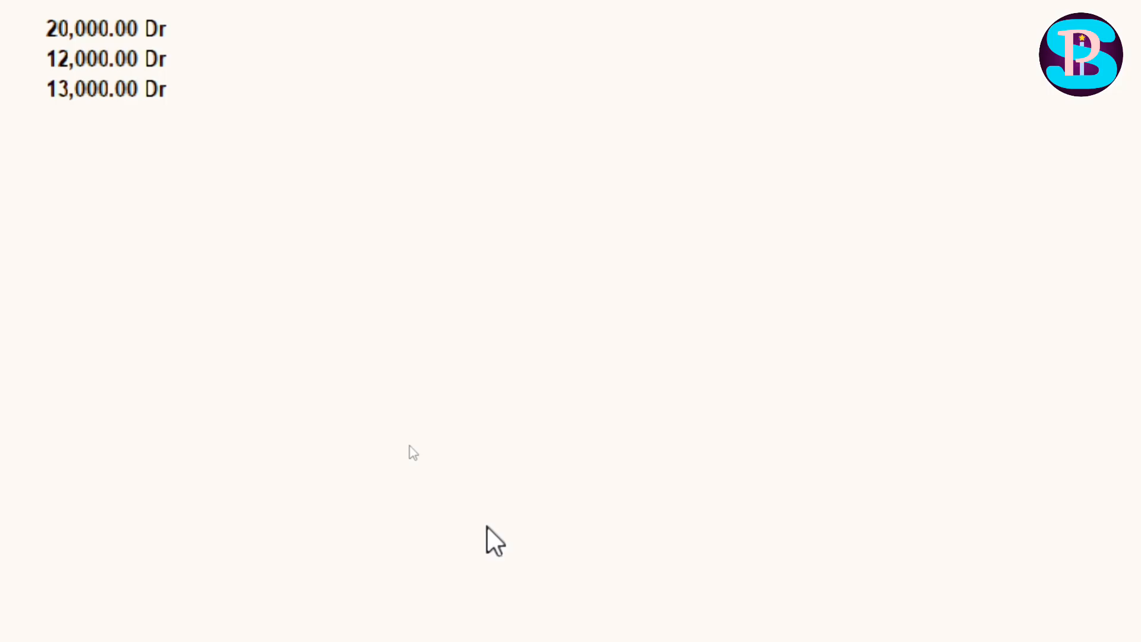